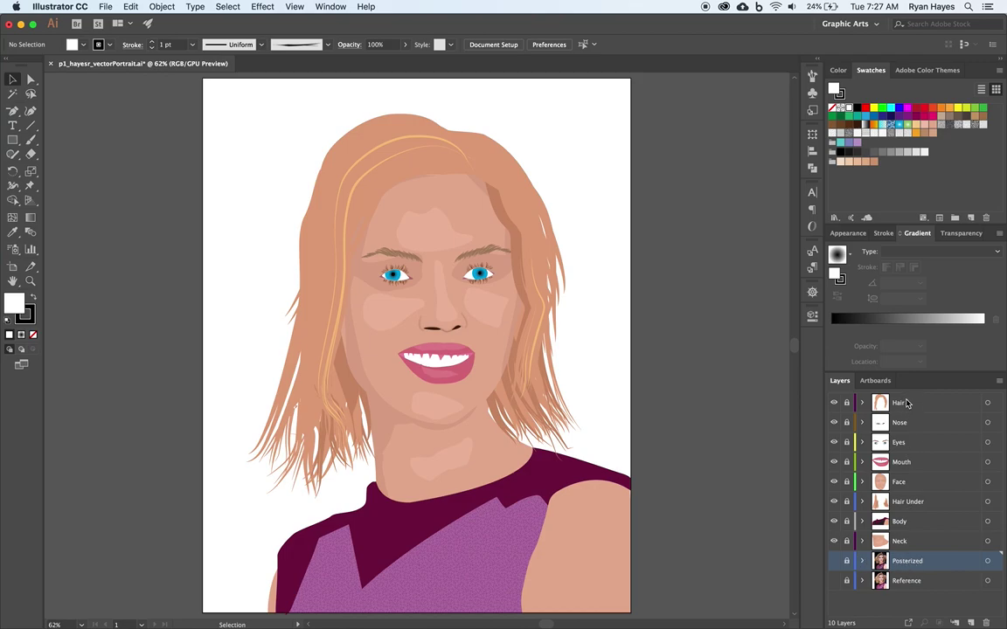
Create a new layer named BG directly above the Posterized layer
alt+click(972, 624)
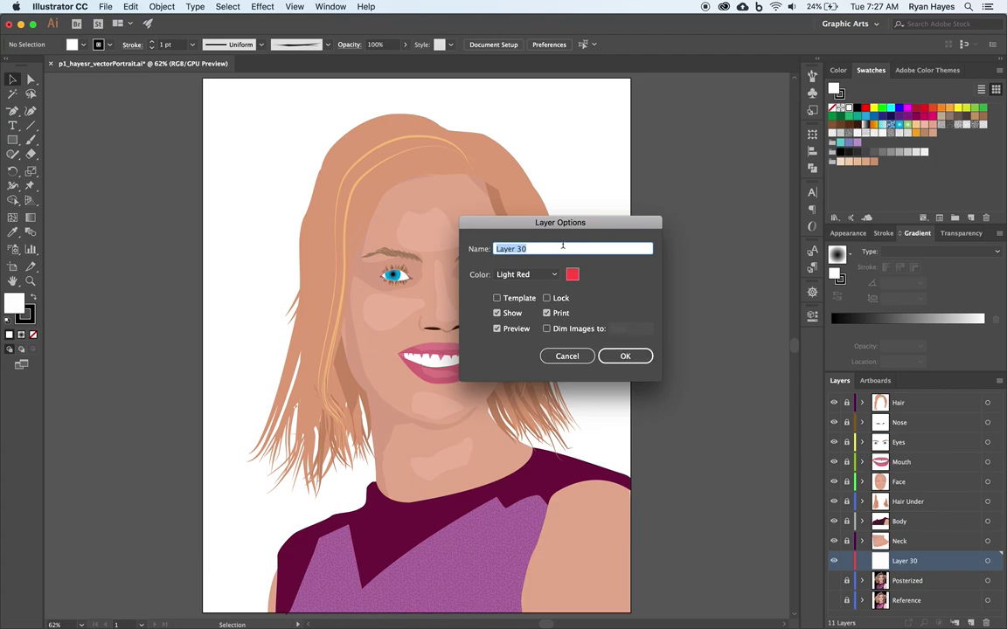
text(BG)
click(624, 357)
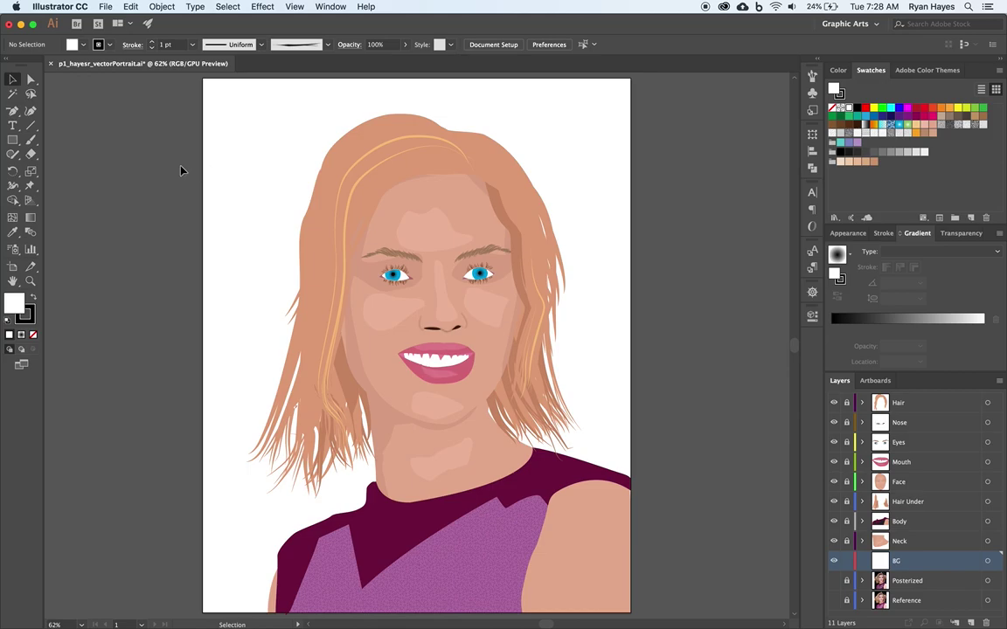
Create a 16 by 20 in rectangle on the BG layer with a white-to-black linear gradient fill and no stroke
click(16, 142)
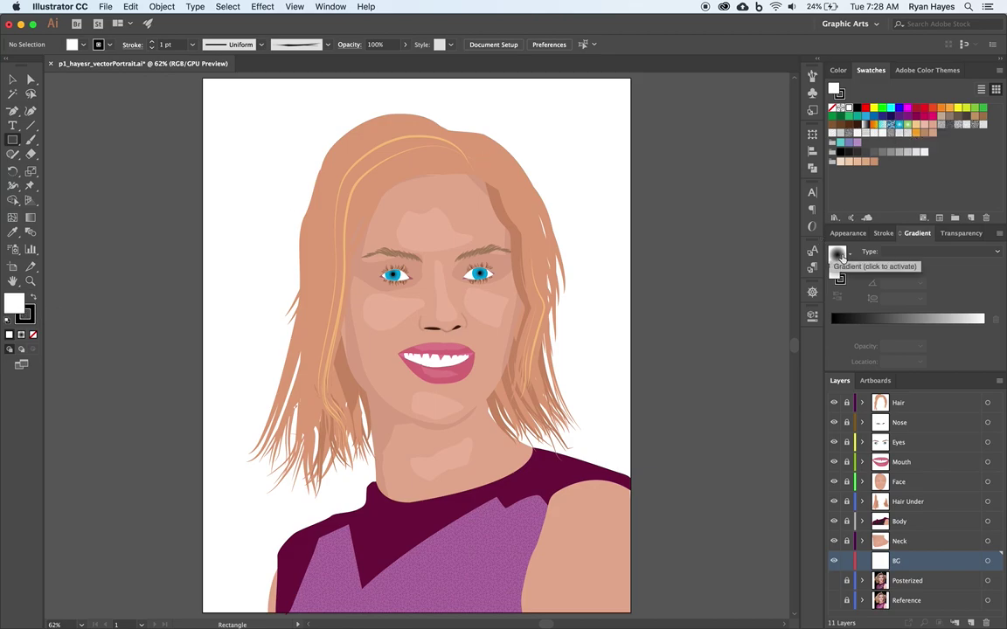
click(865, 127)
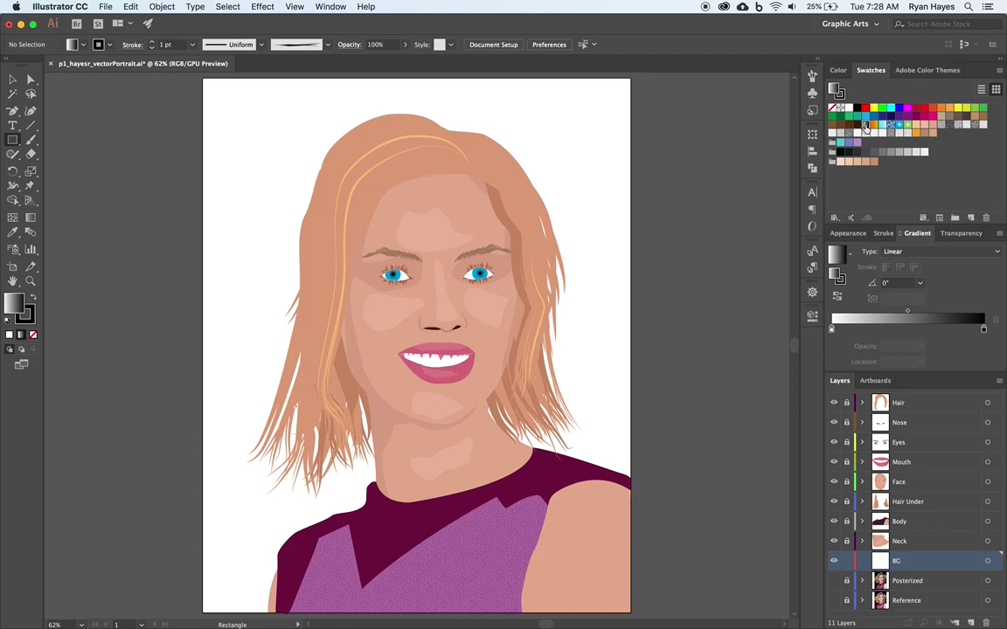
click(28, 317)
click(33, 336)
click(13, 302)
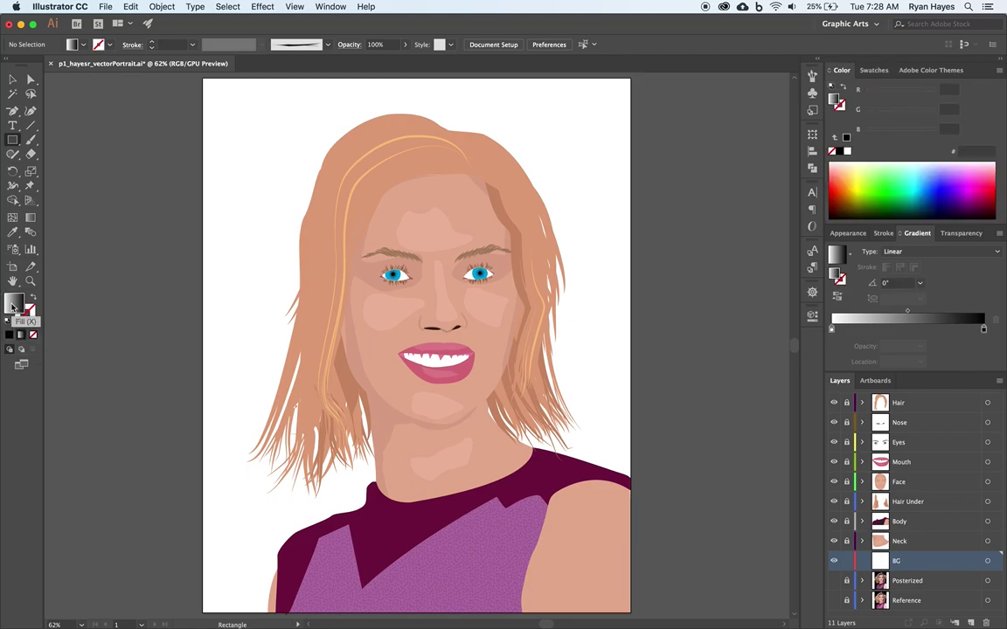
click(201, 175)
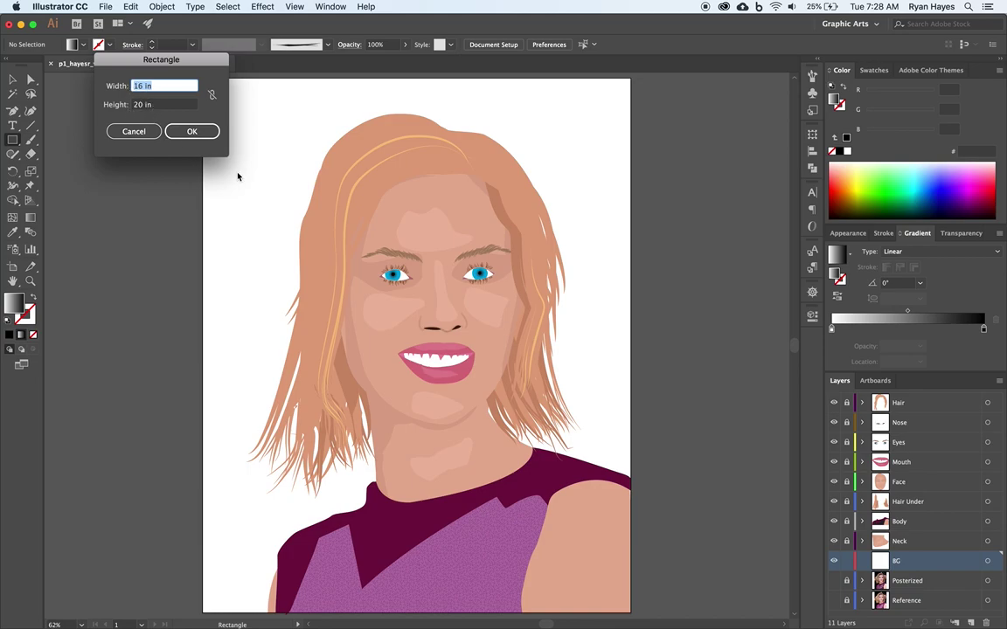
click(192, 132)
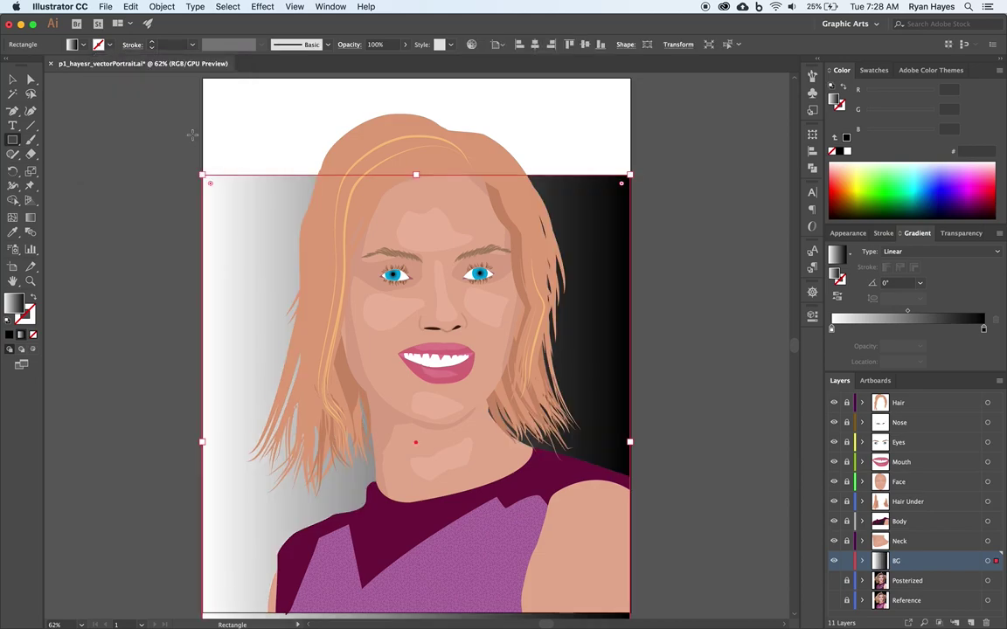
Align the gradient rectangle to the artboard's top edge, with the artboard as the alignment reference
click(811, 155)
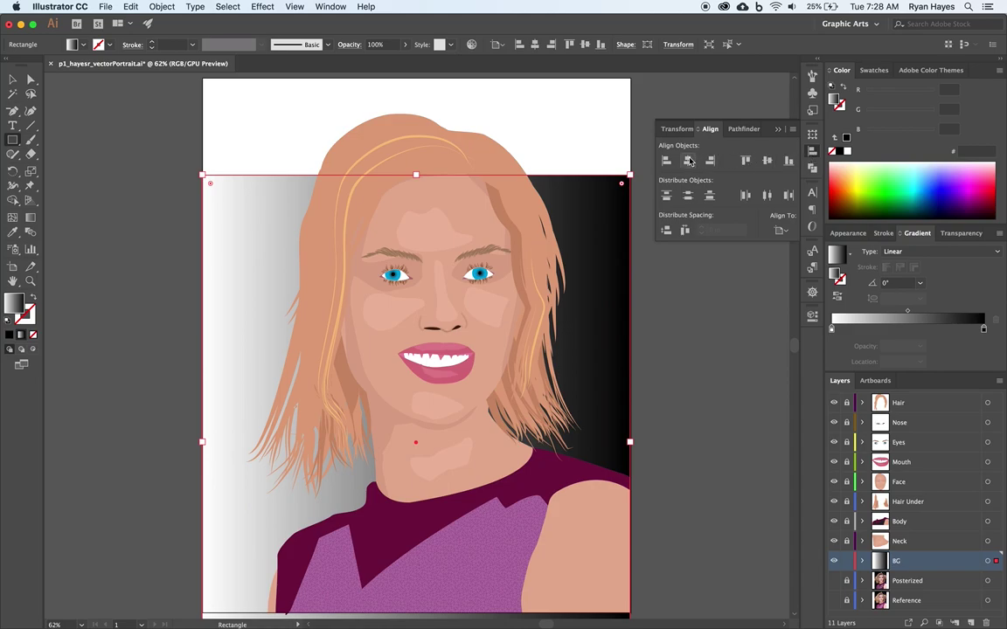
click(752, 164)
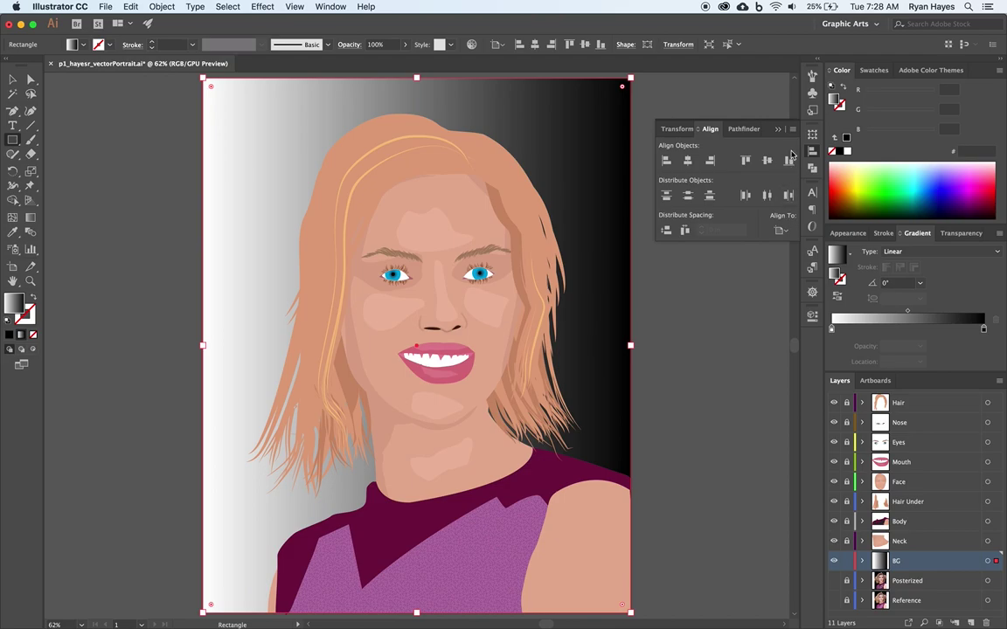
click(792, 129)
click(813, 130)
click(792, 129)
click(824, 133)
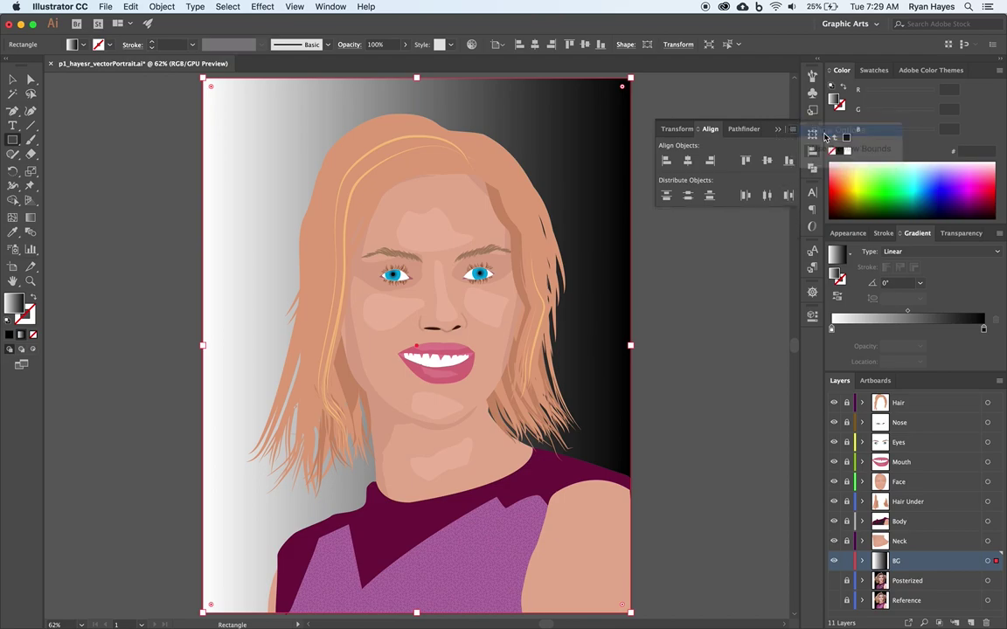
click(779, 230)
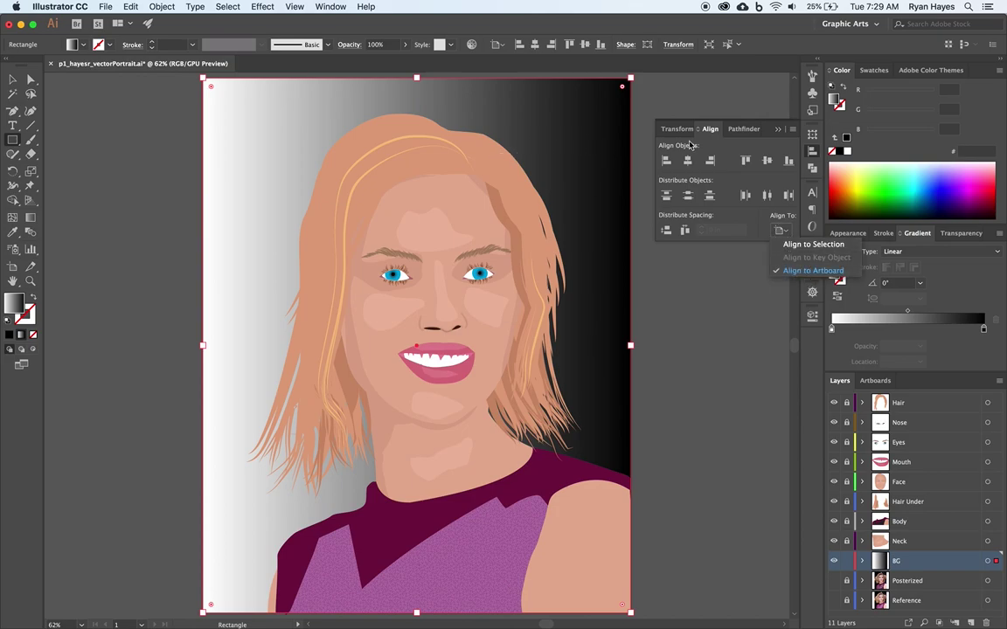
click(812, 152)
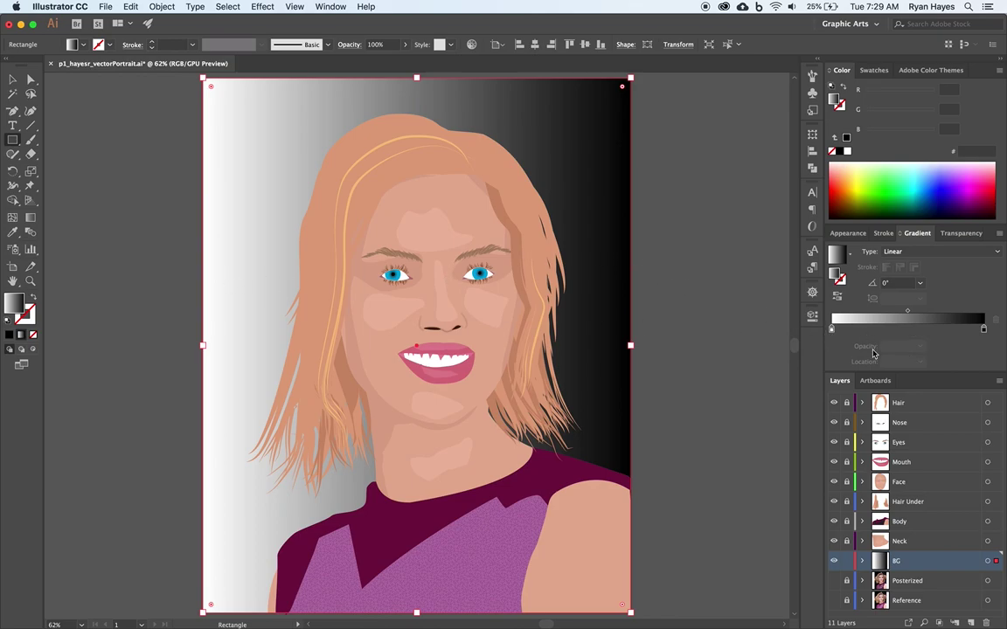
Change the rectangle's gradient to radial and swap its stops so it runs from black in the centre to white outside
click(929, 252)
click(916, 278)
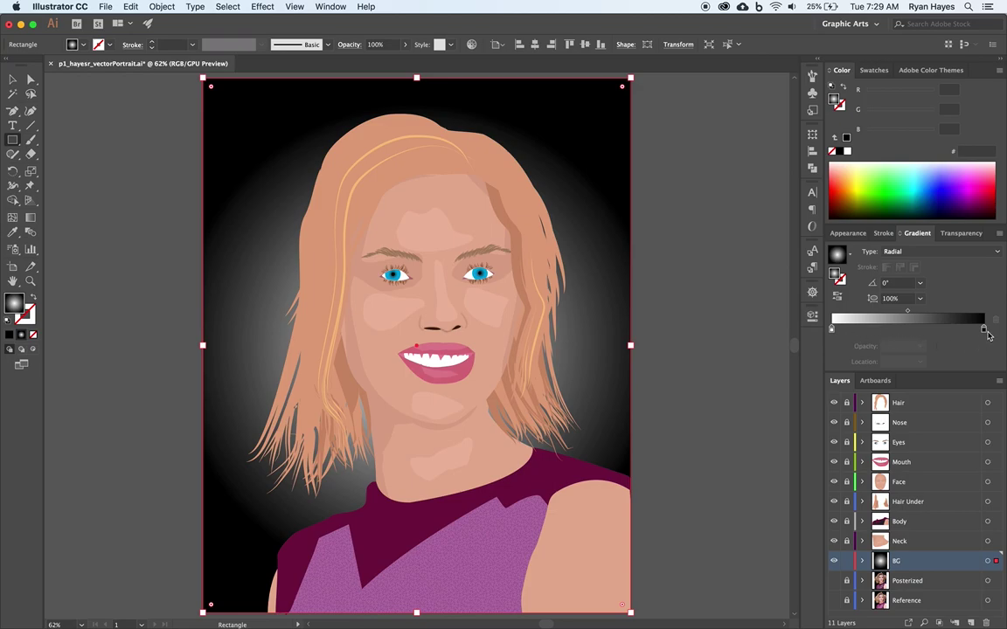
mouse_move(985, 332)
mouse_down()
mouse_move(880, 331)
mouse_move(932, 339)
mouse_move(984, 330)
mouse_up()
drag(883, 331, 811, 332)
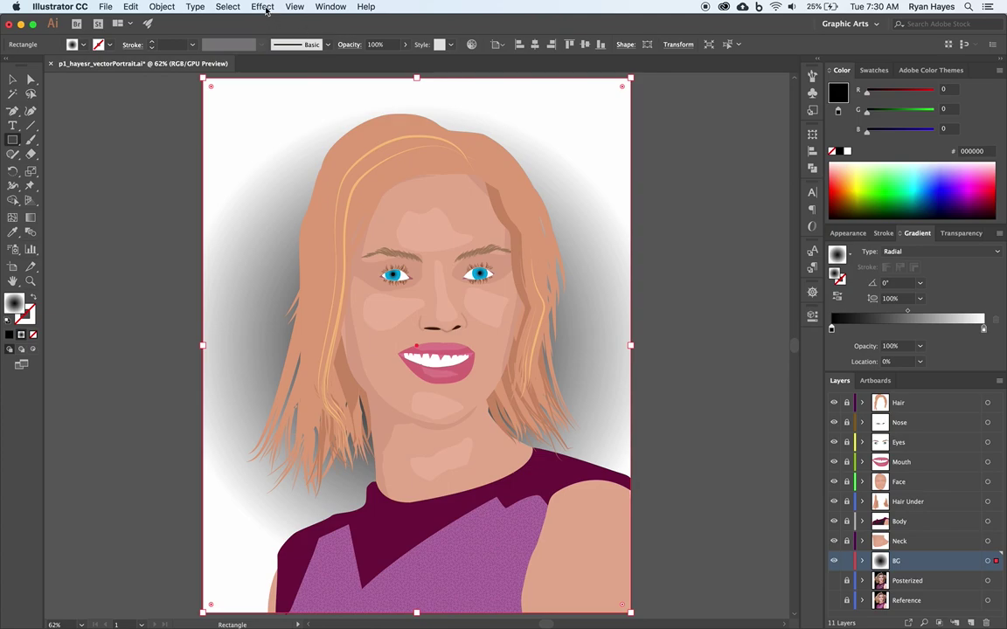
Apply a Color Halftone effect to the gradient rectangle with a maximum radius of 20 pixels
click(263, 7)
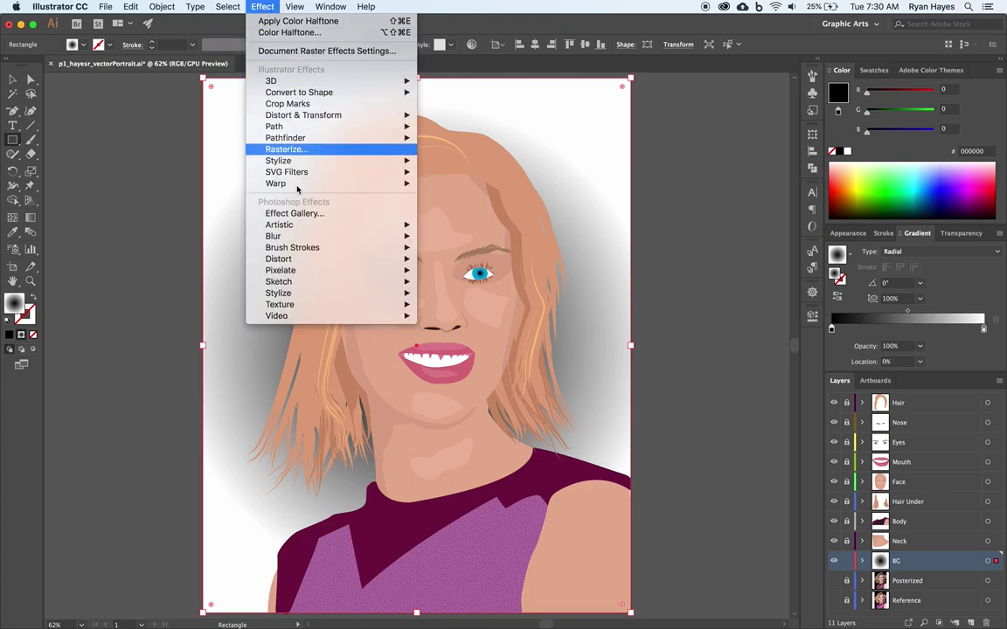
mouse_move(299, 272)
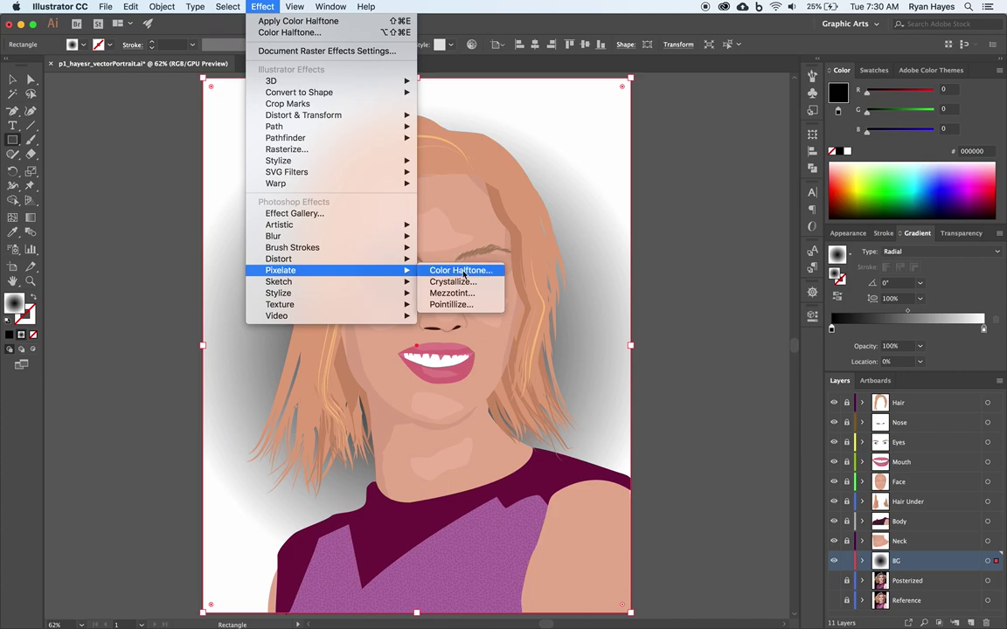
click(462, 275)
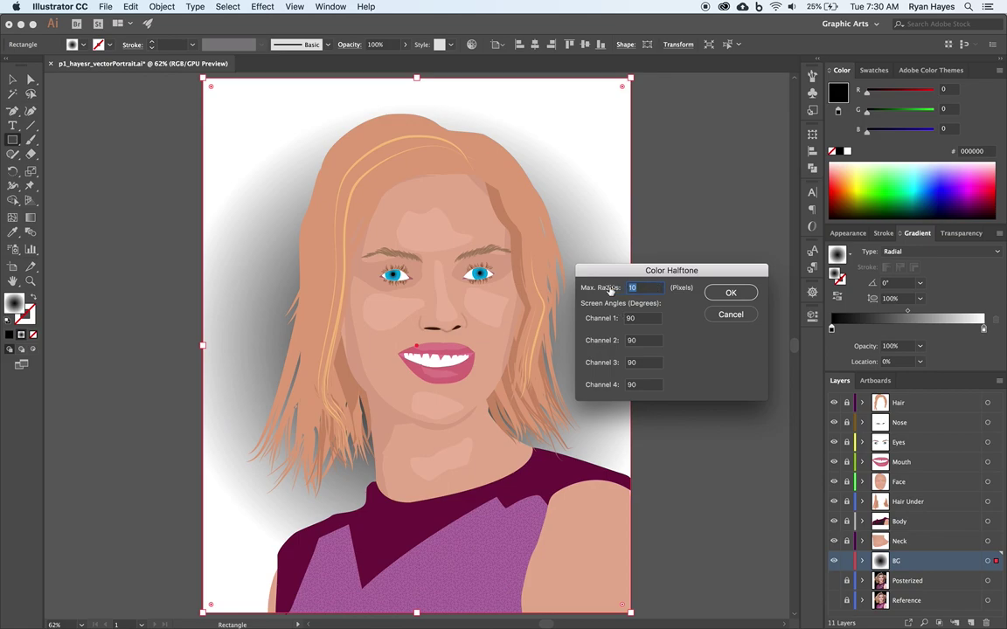
text(2)
click(731, 295)
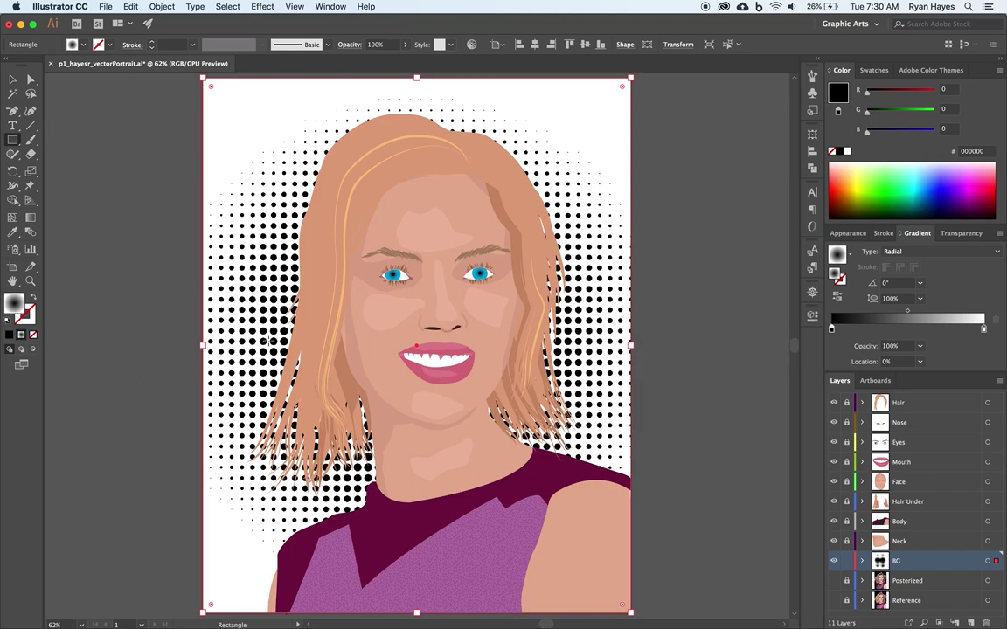
Edit the rectangle's existing Color Halftone effect, setting its maximum radius to 15 pixels
click(14, 80)
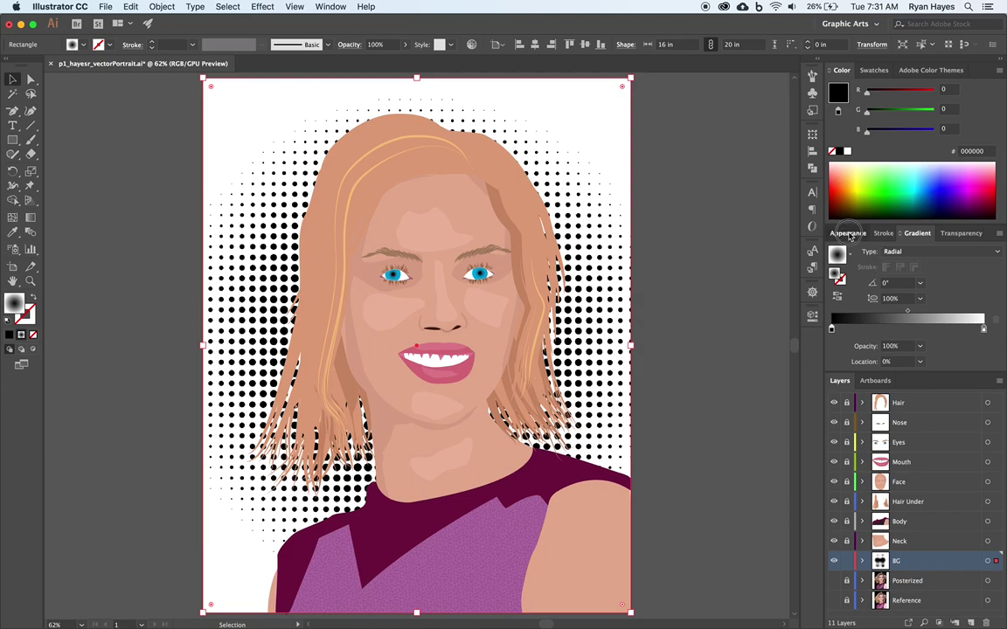
click(848, 234)
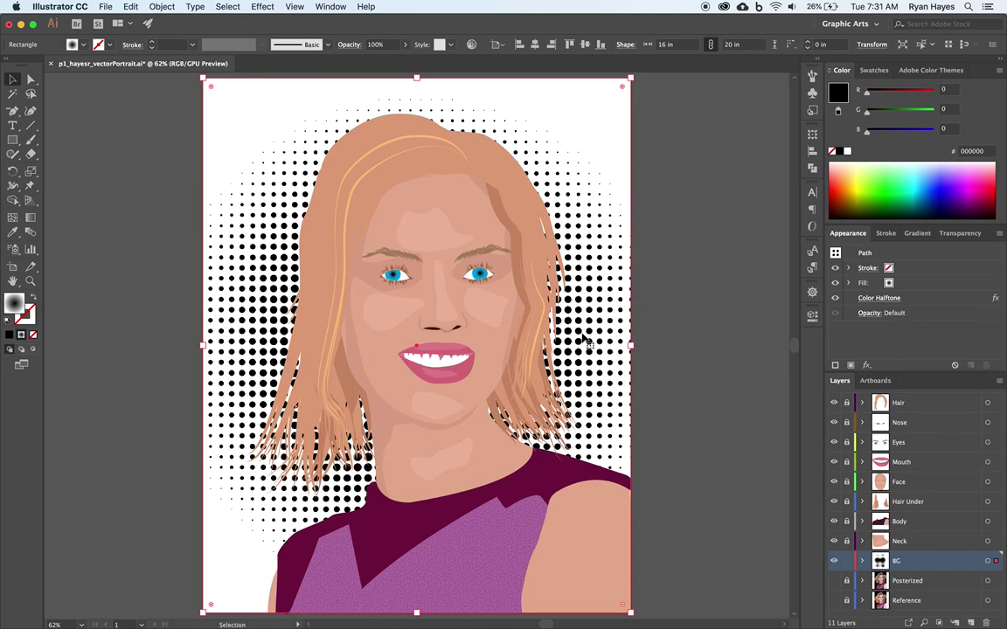
click(876, 298)
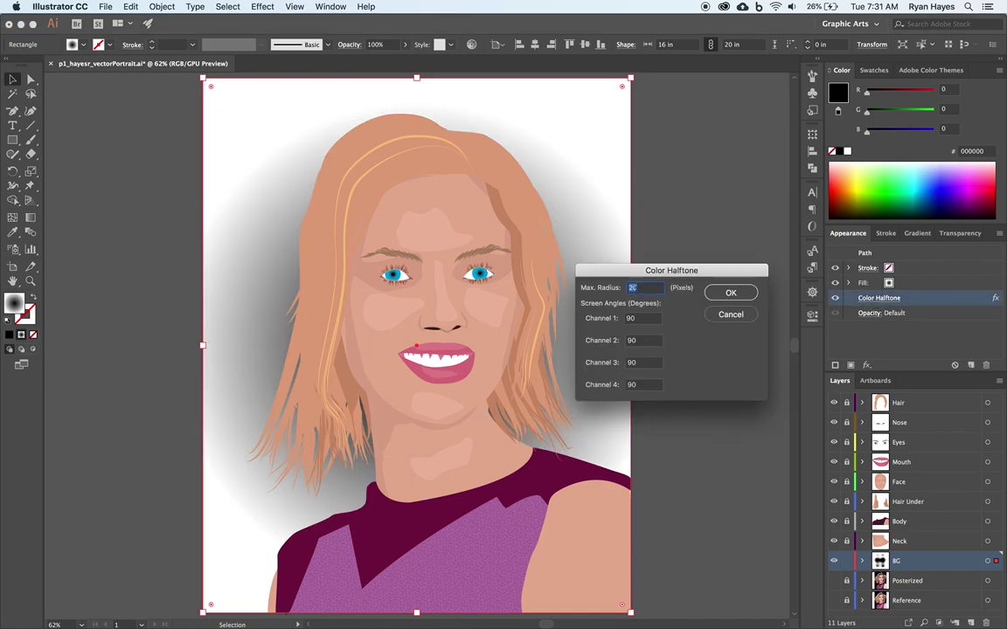
text(10)
text(15)
click(731, 293)
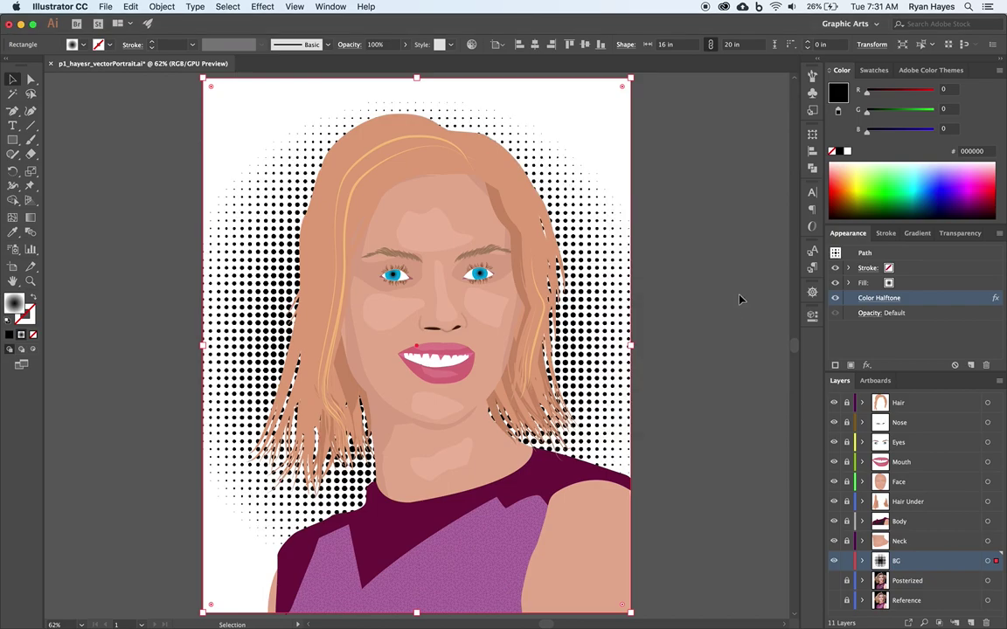
click(872, 301)
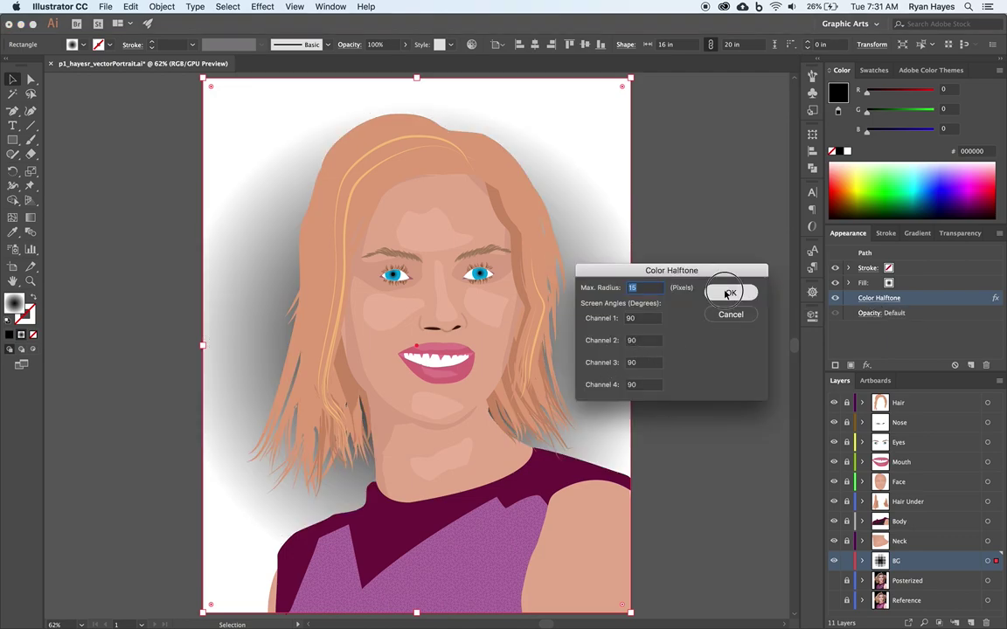
click(731, 293)
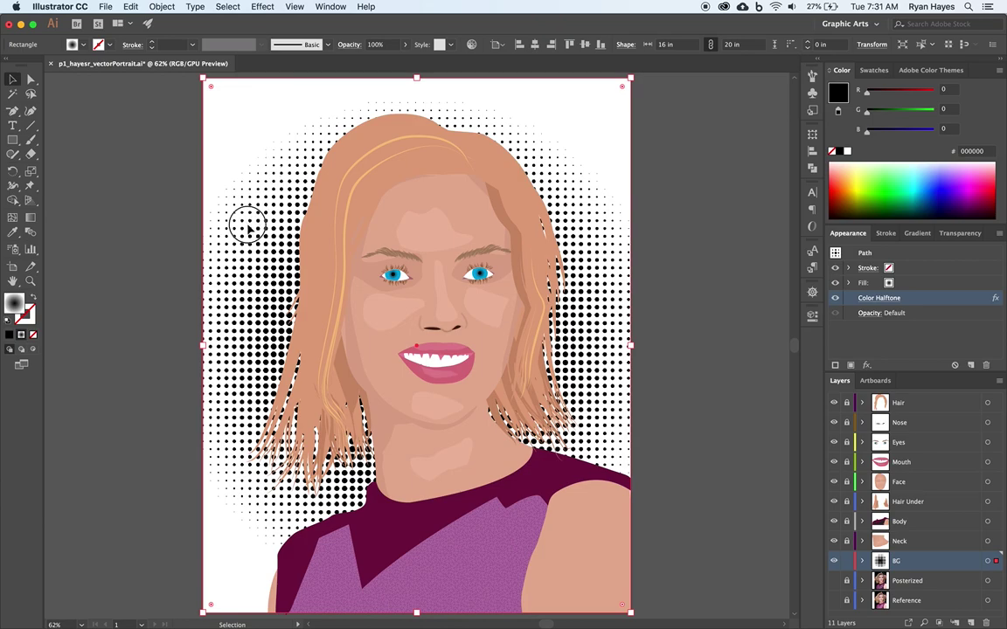
Expand the appearance of the halftone rectangle and run Image Trace on the resulting image
click(161, 7)
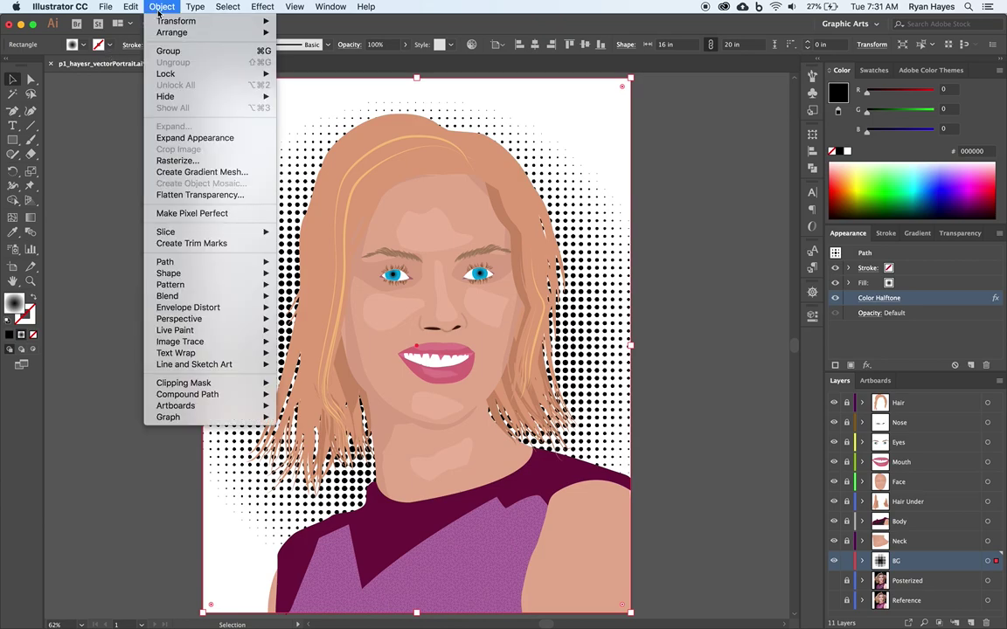
click(184, 138)
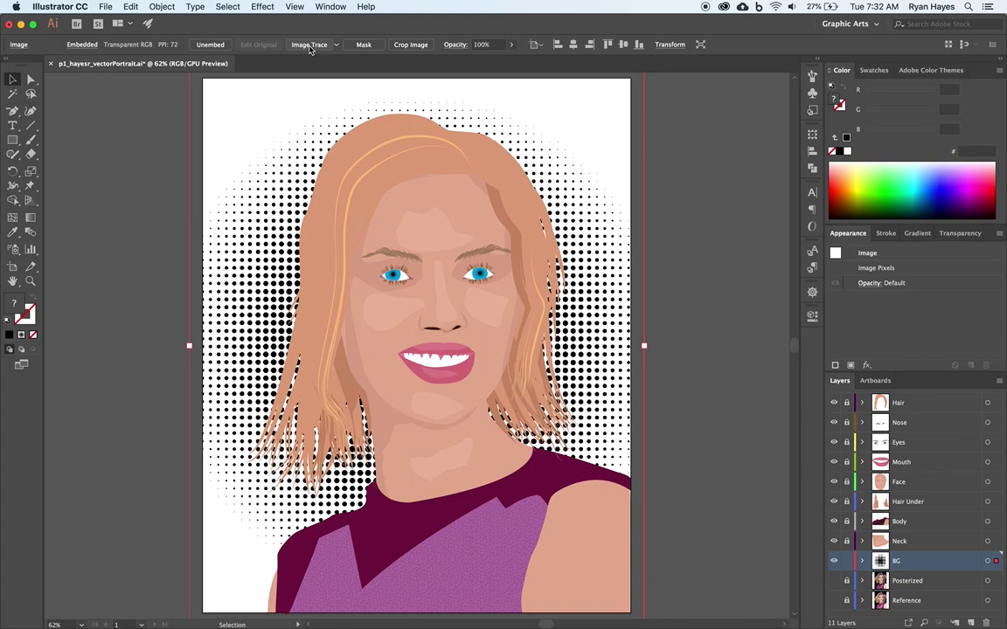
click(309, 44)
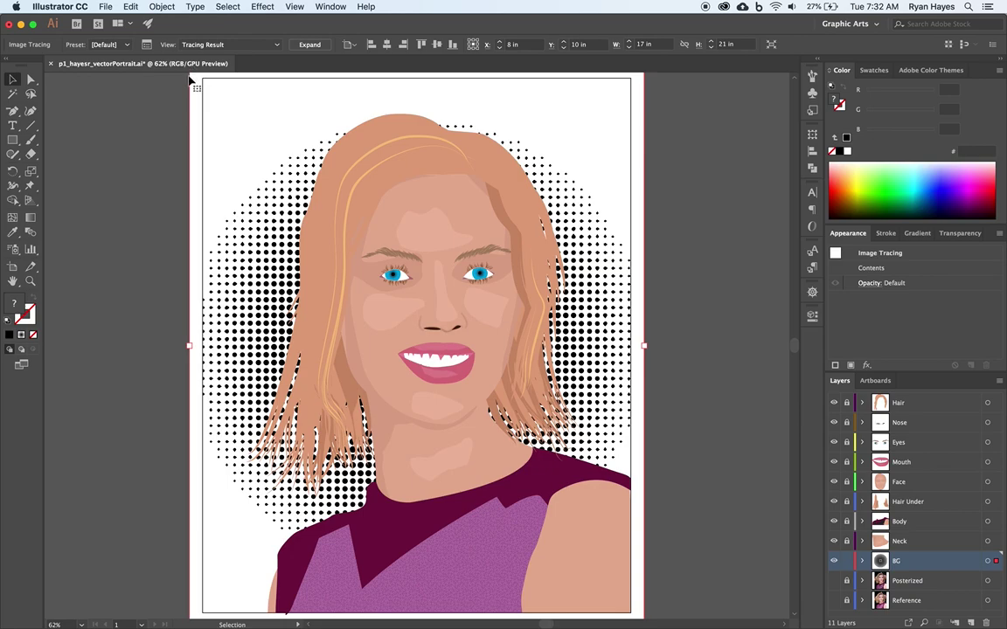
Refine the halftone tracing: ignore white, threshold 250, paths 100%, corners 0% and noise at its minimum
click(148, 46)
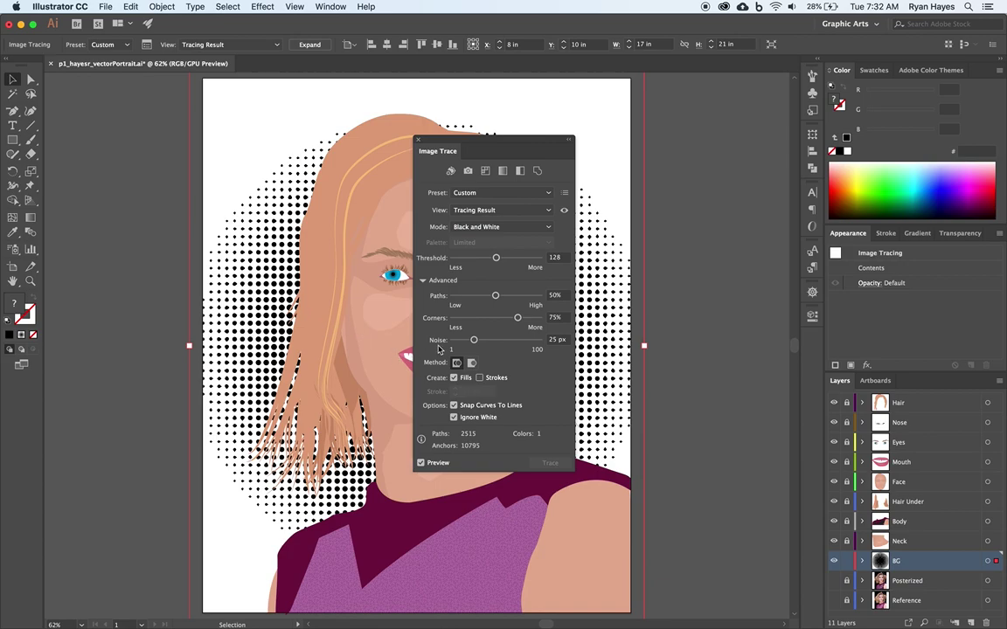
click(554, 259)
text(250)
key(Tab)
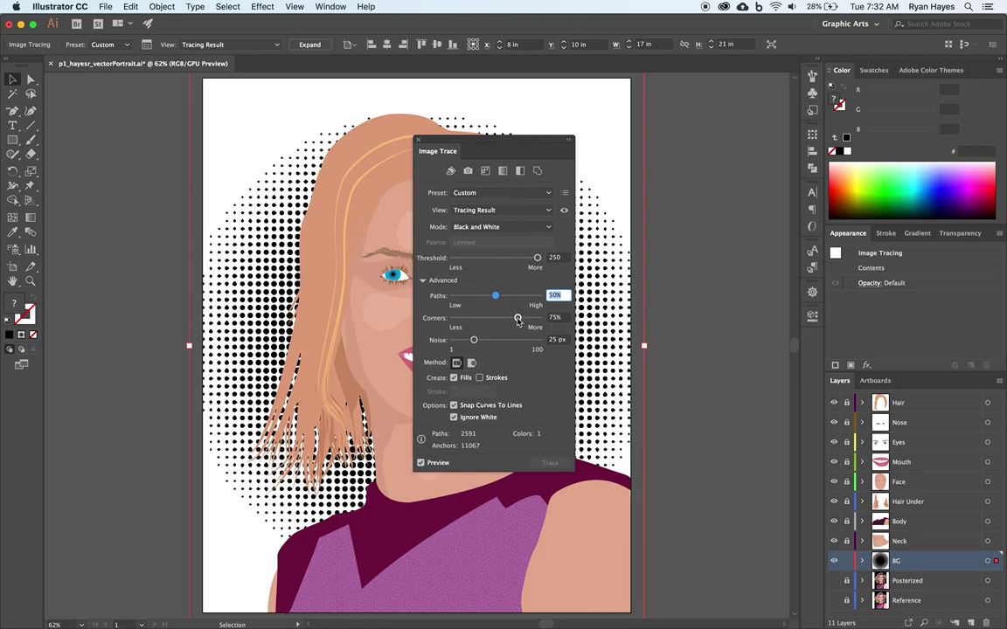
drag(496, 296, 569, 298)
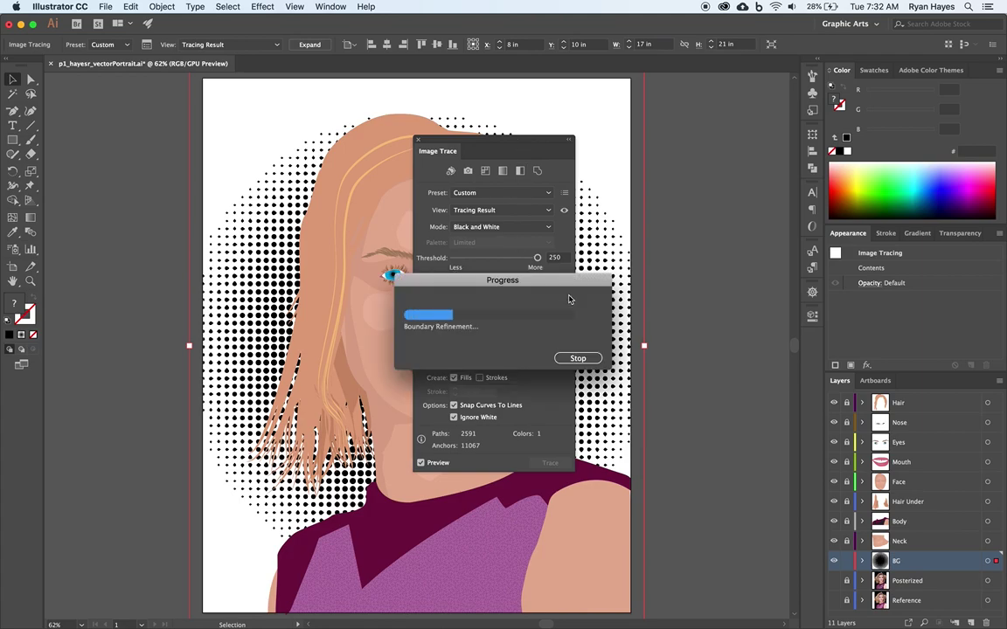
drag(517, 318, 452, 318)
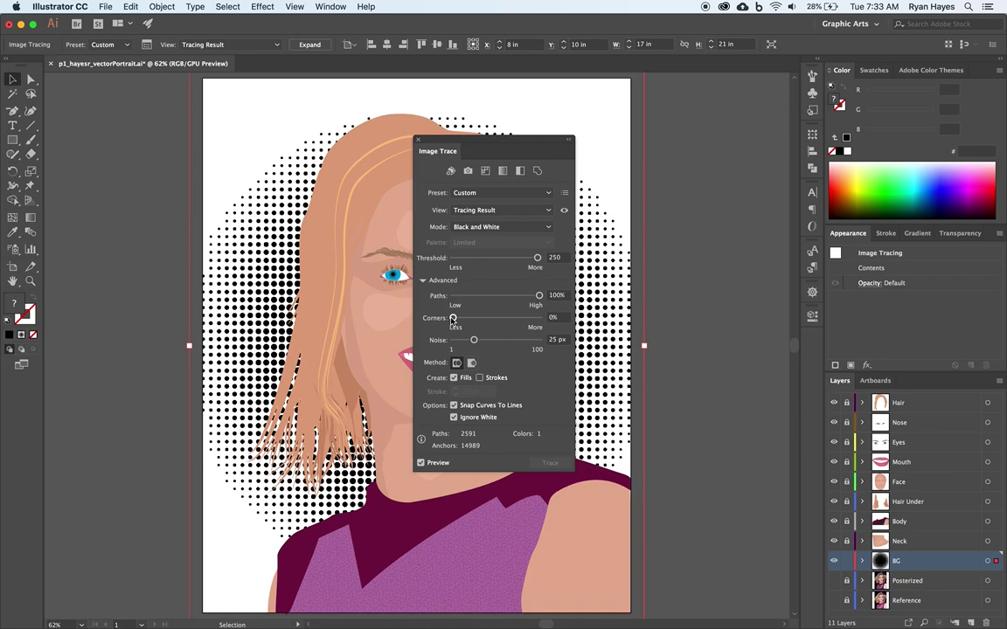
drag(474, 340, 453, 341)
click(419, 141)
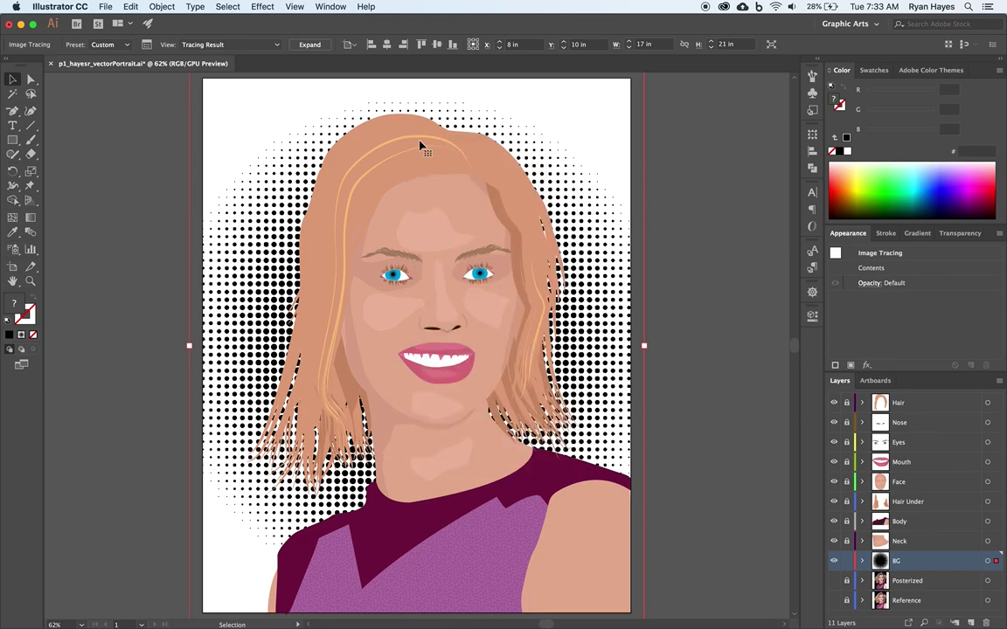
Expand the halftone tracing into editable vector dots and reveal their group inside the BG layer
click(311, 44)
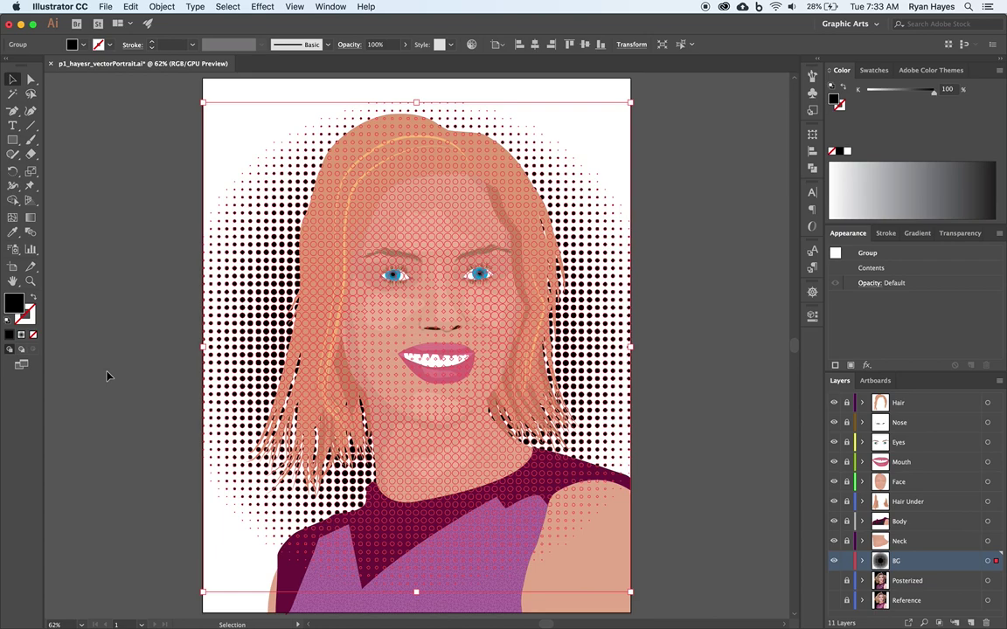
click(864, 562)
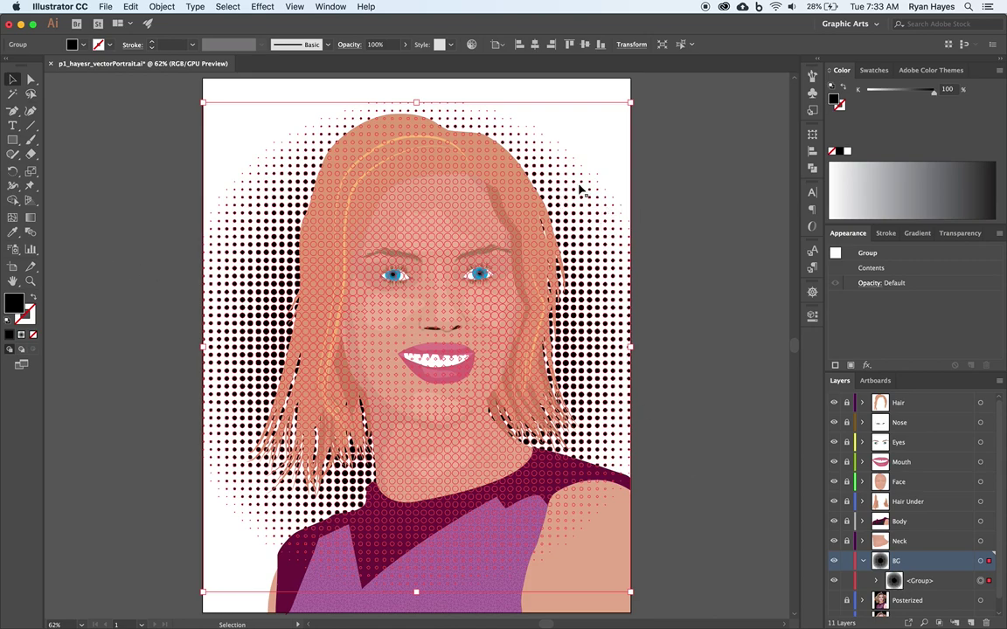
Fill the halftone dots with the pure blue swatch and hide their group in the BG layer
click(870, 70)
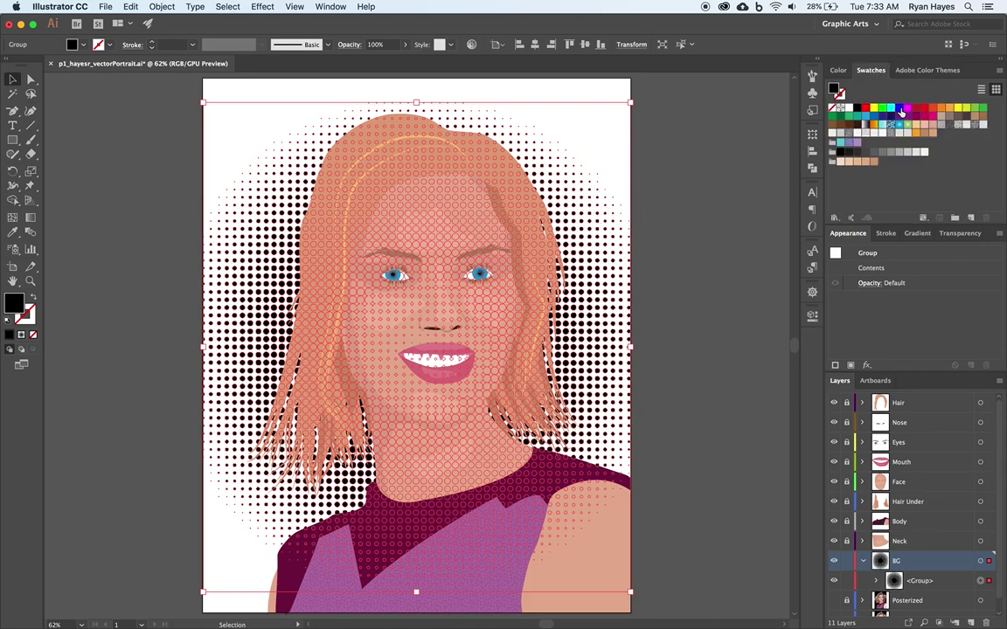
click(899, 107)
click(734, 234)
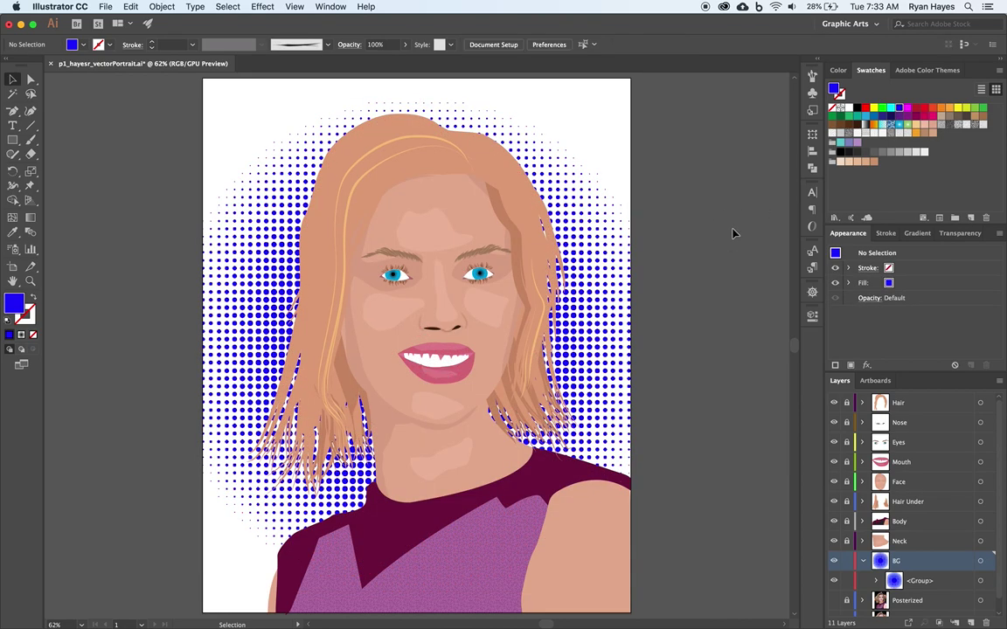
click(863, 561)
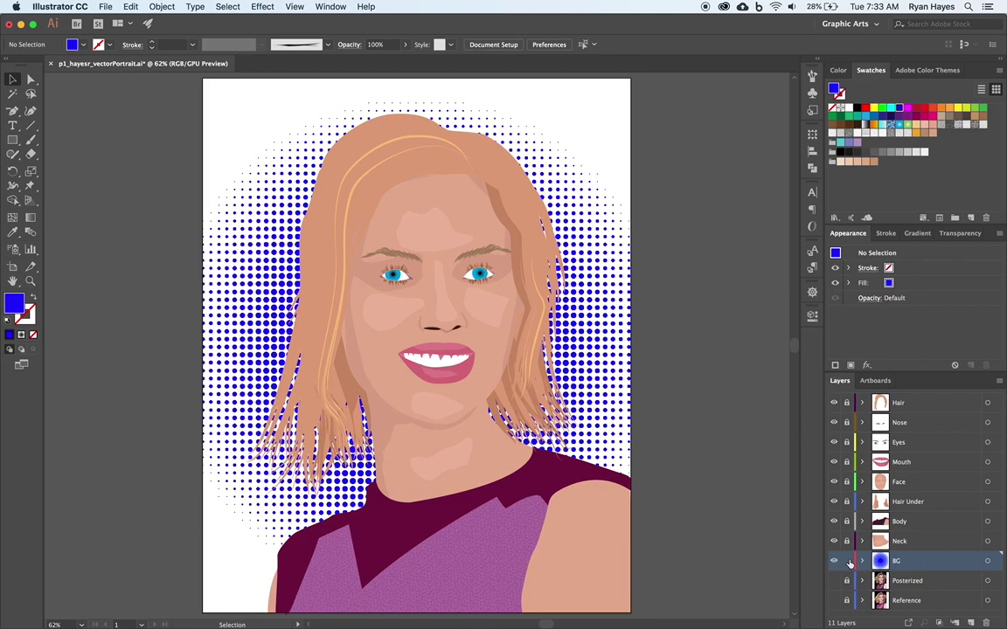
click(862, 561)
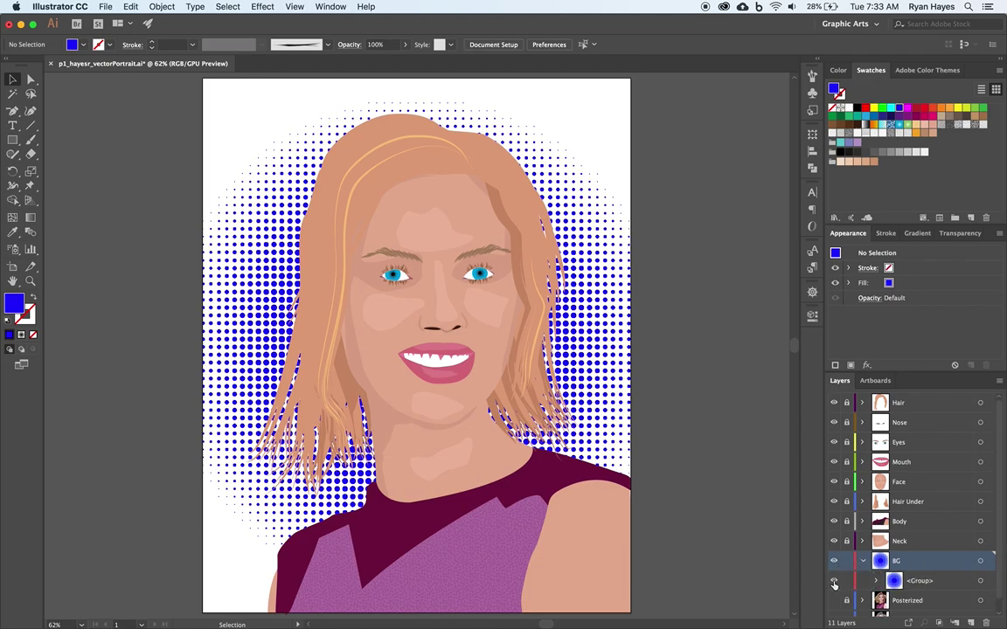
click(834, 581)
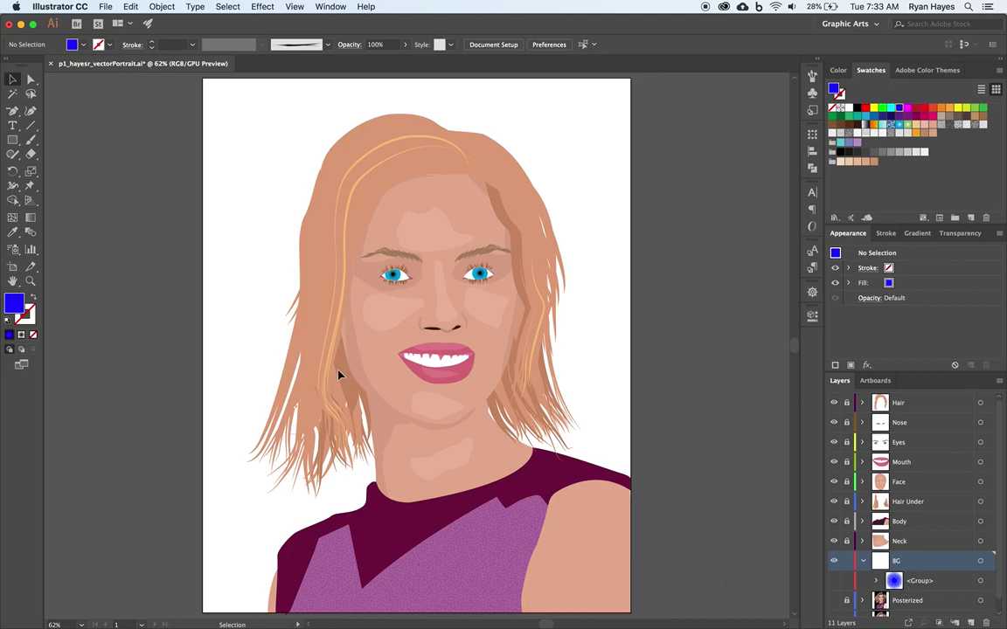
Draw a 16 × 20 in blue rectangle on the BG layer and centre it on the artboard in both directions
click(12, 140)
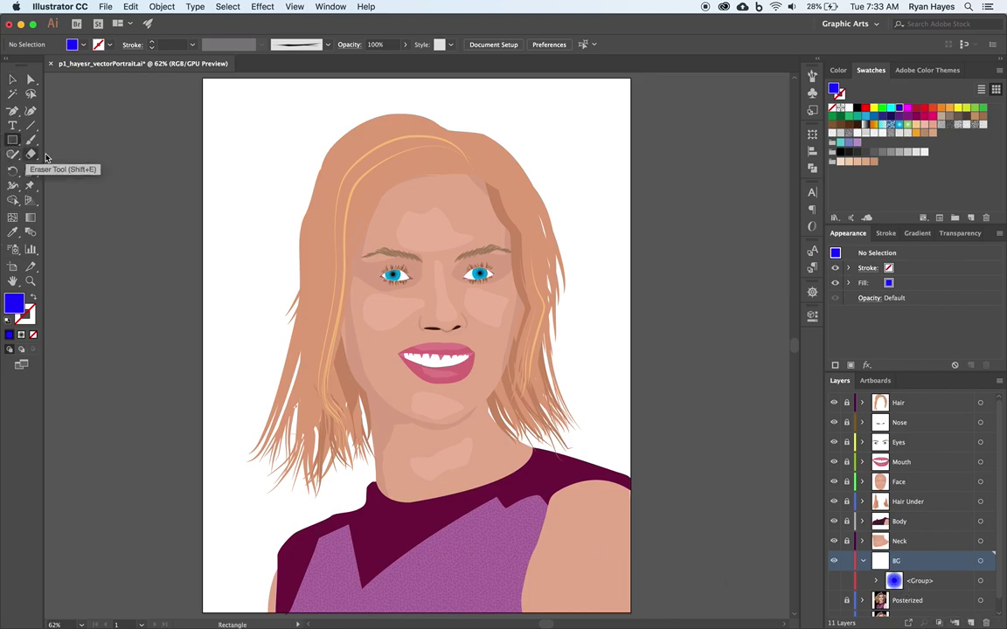
click(204, 110)
click(188, 134)
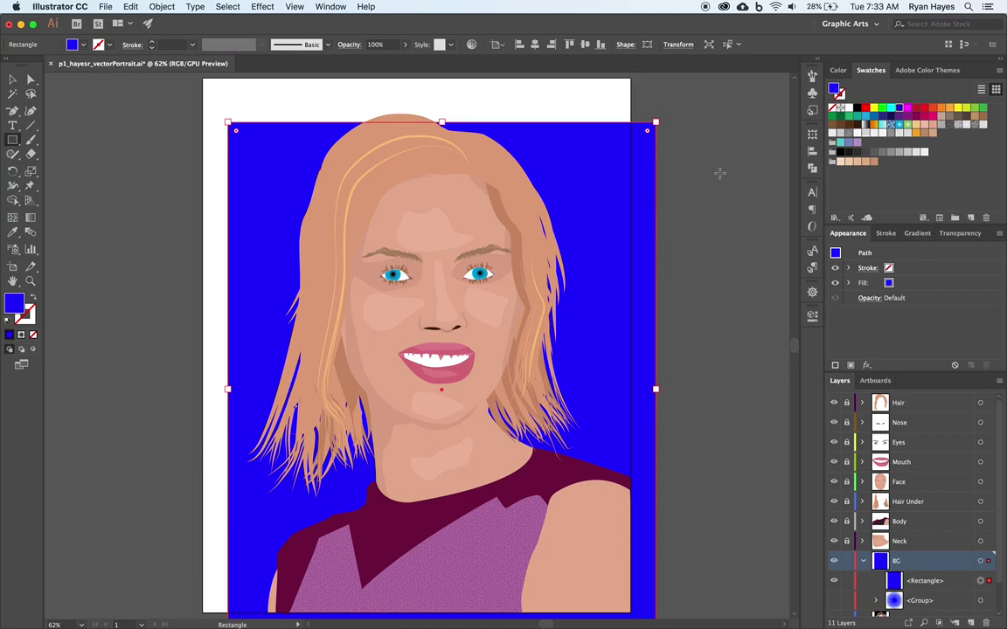
click(813, 152)
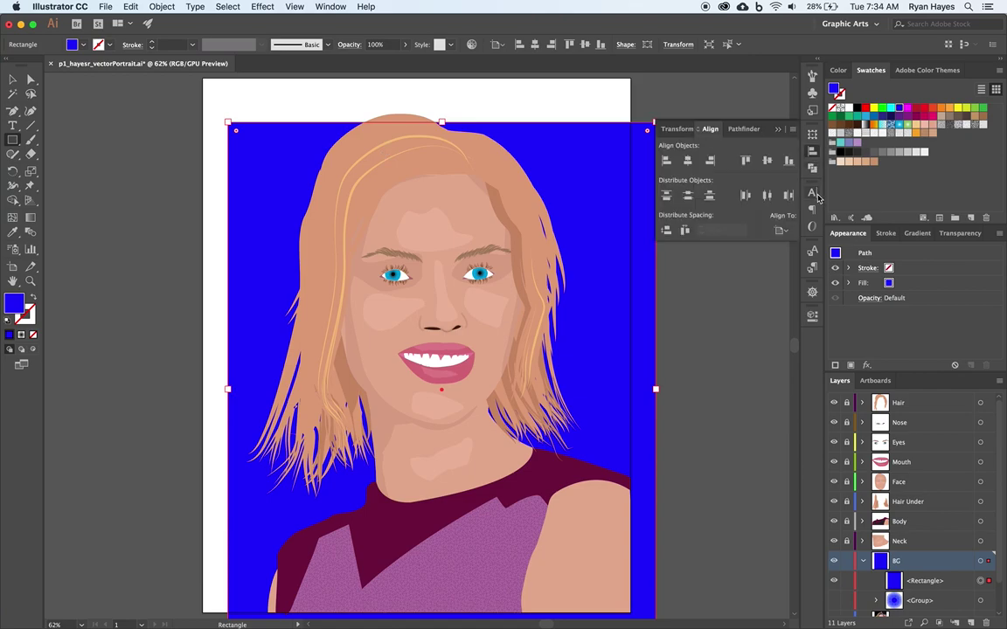
click(688, 160)
click(746, 161)
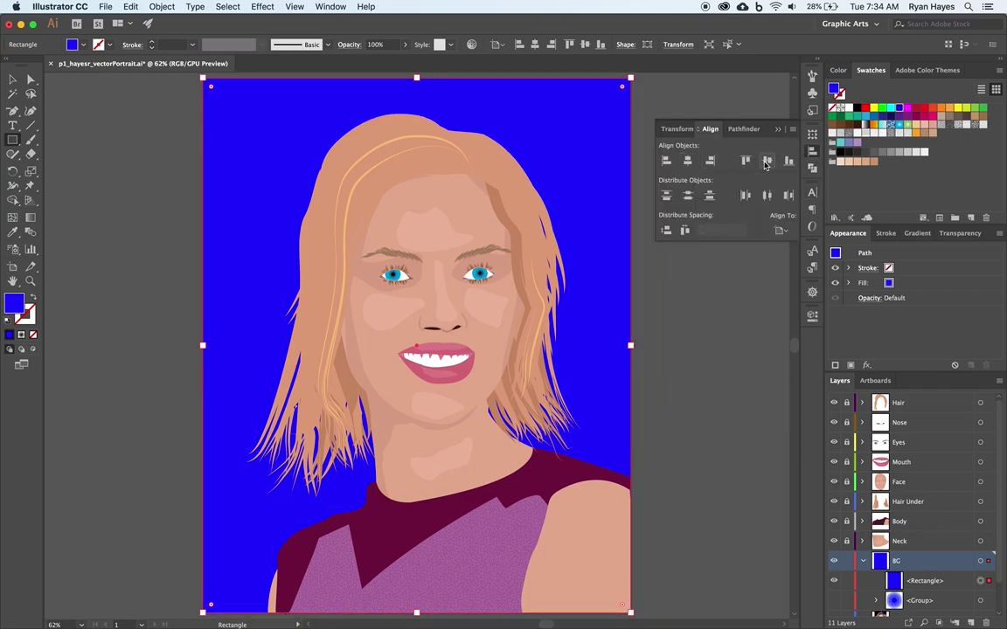
click(12, 78)
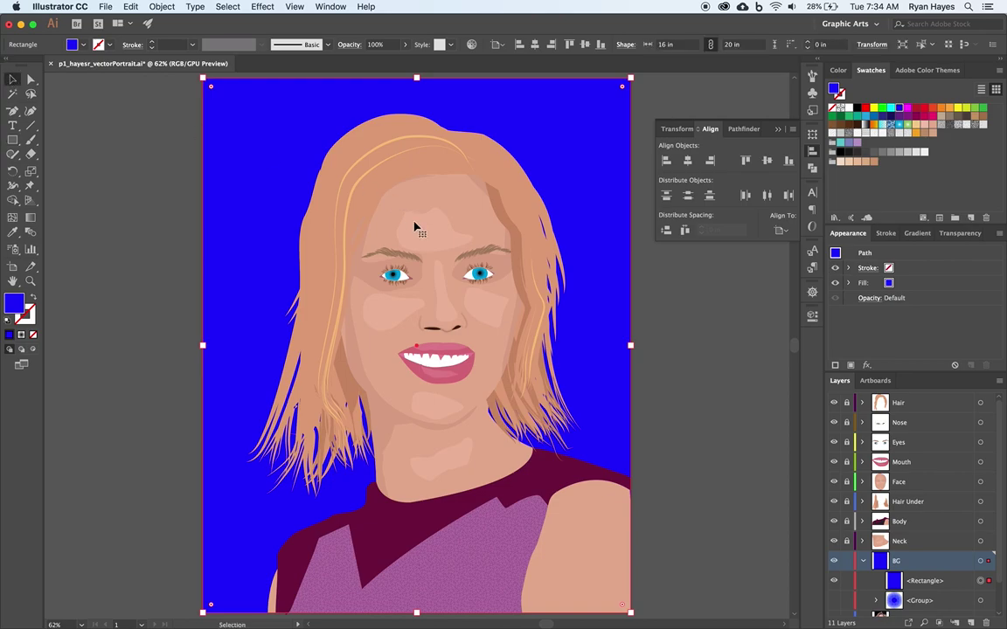
Give the background rectangle a radial gradient running from white at the centre to blue at 100% location
click(918, 233)
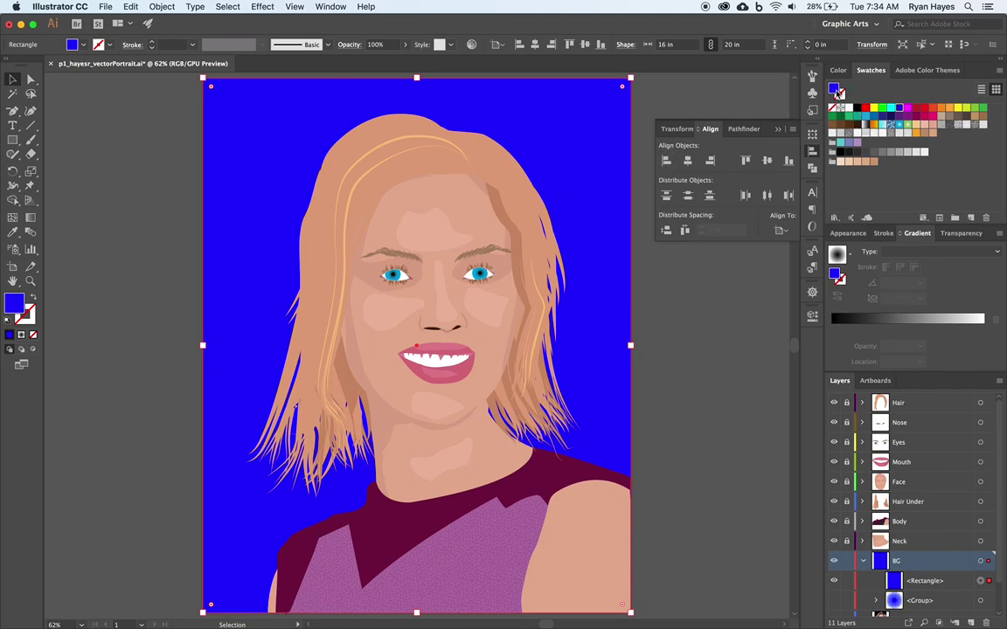
click(841, 254)
click(833, 329)
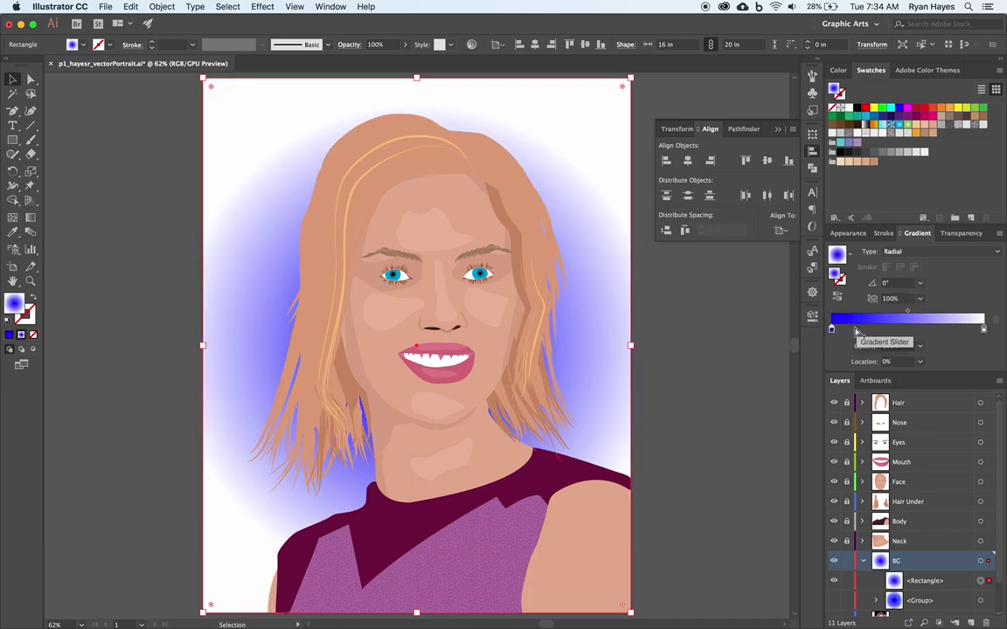
drag(831, 329, 734, 300)
click(982, 329)
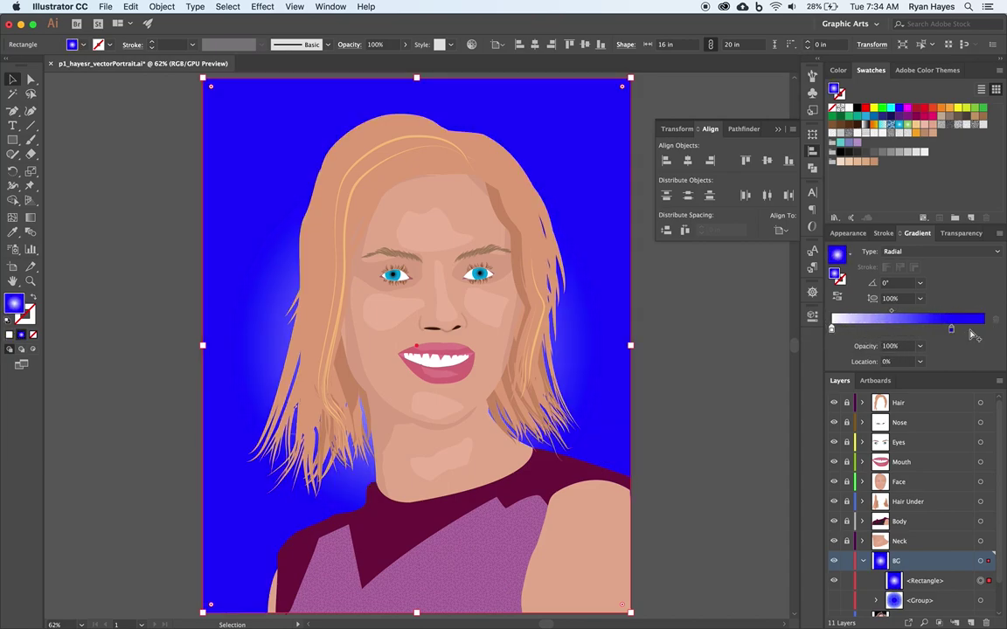
drag(952, 328, 983, 328)
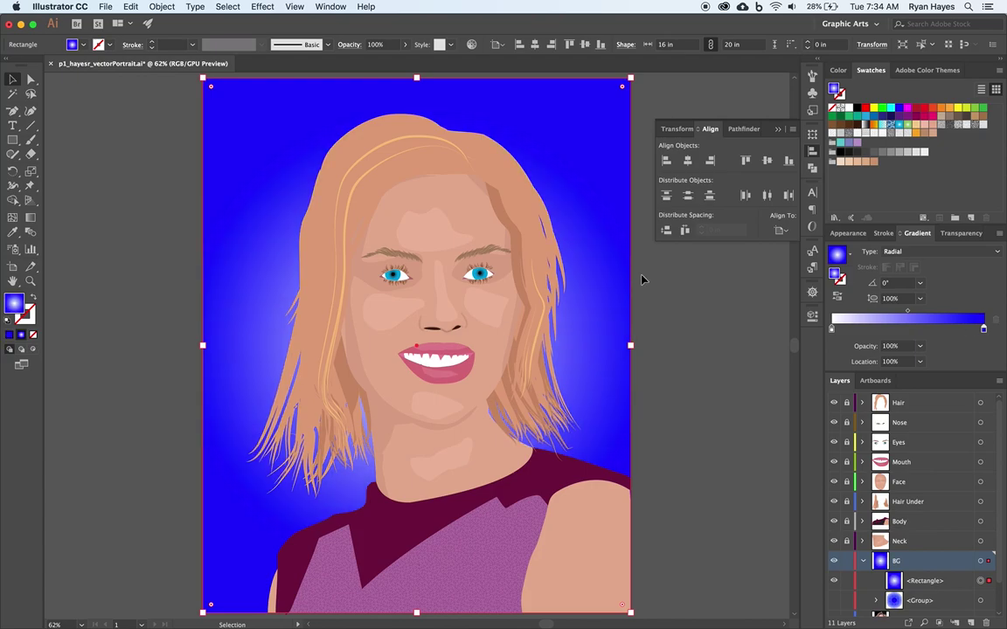
click(694, 441)
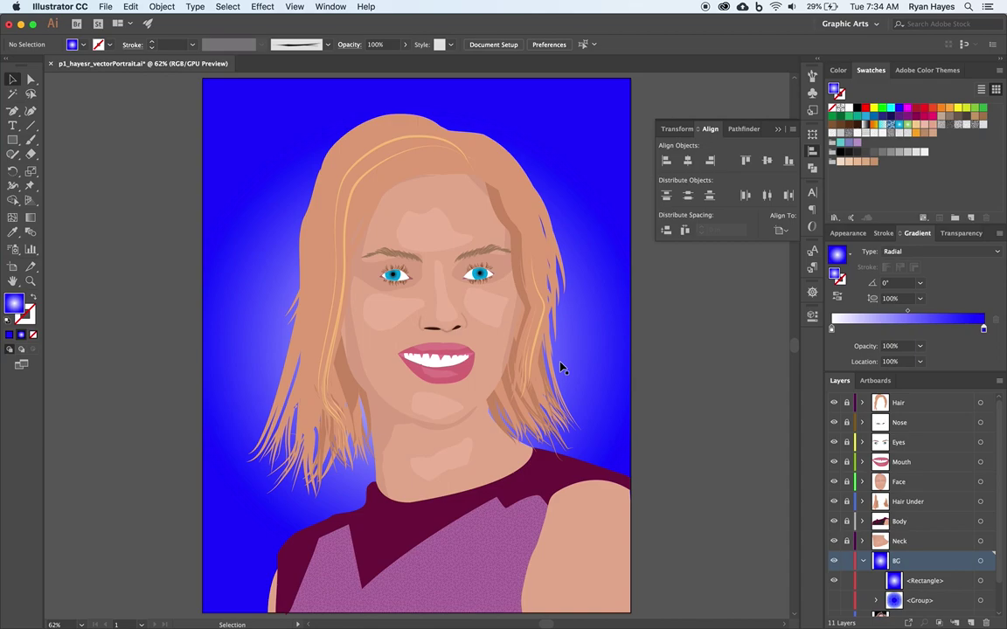
Show the halftone dot group again and move it above the gradient rectangle in the BG layer
click(30, 219)
click(12, 79)
double_click(925, 601)
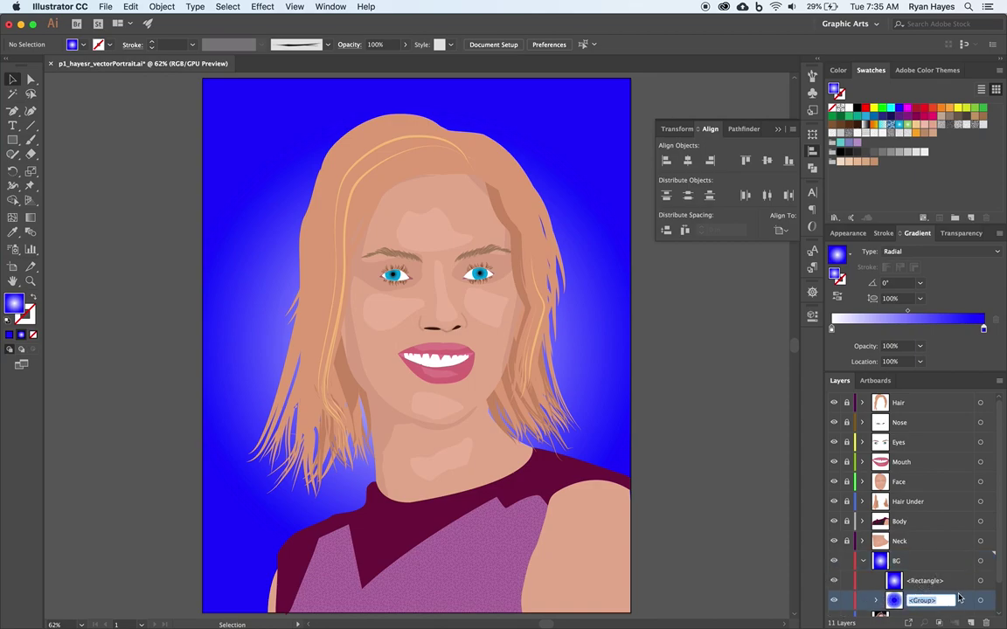
drag(959, 597, 951, 575)
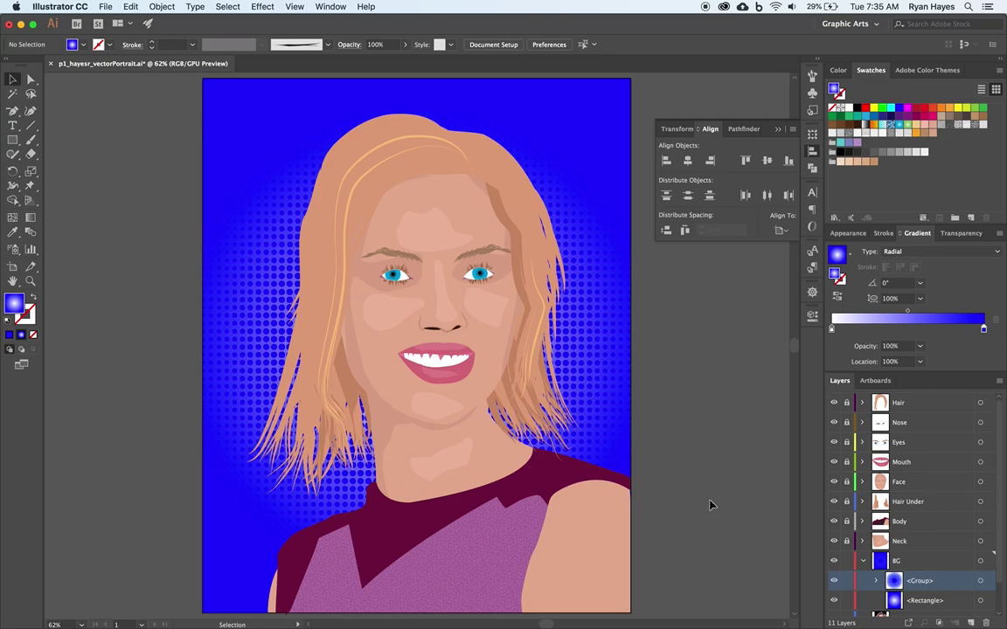
Lighten the halftone dots by switching the colour model to HSB and lowering their saturation to 65.1%
click(575, 371)
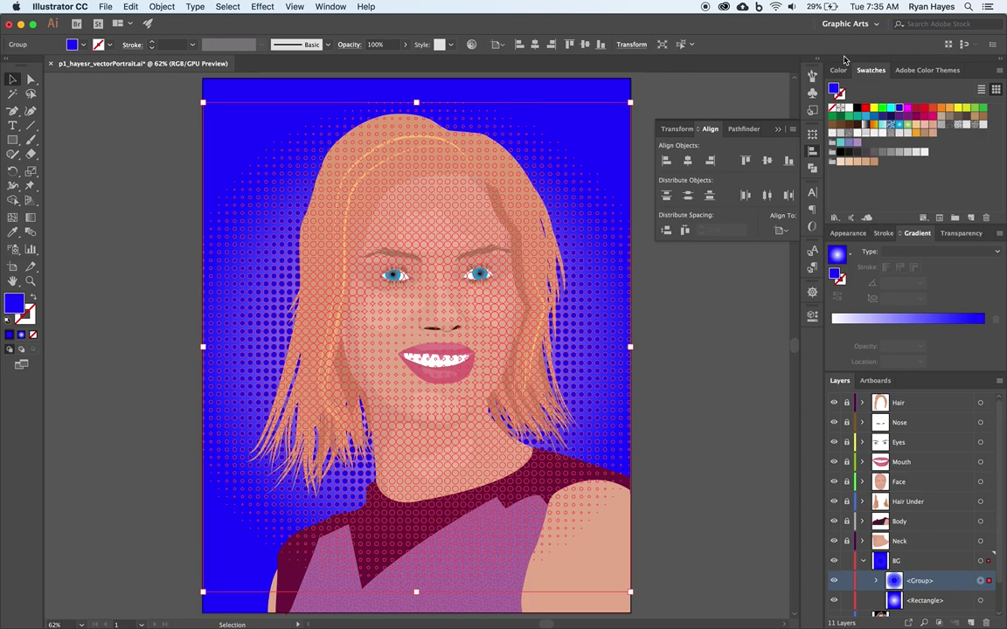
click(840, 71)
drag(867, 110, 867, 112)
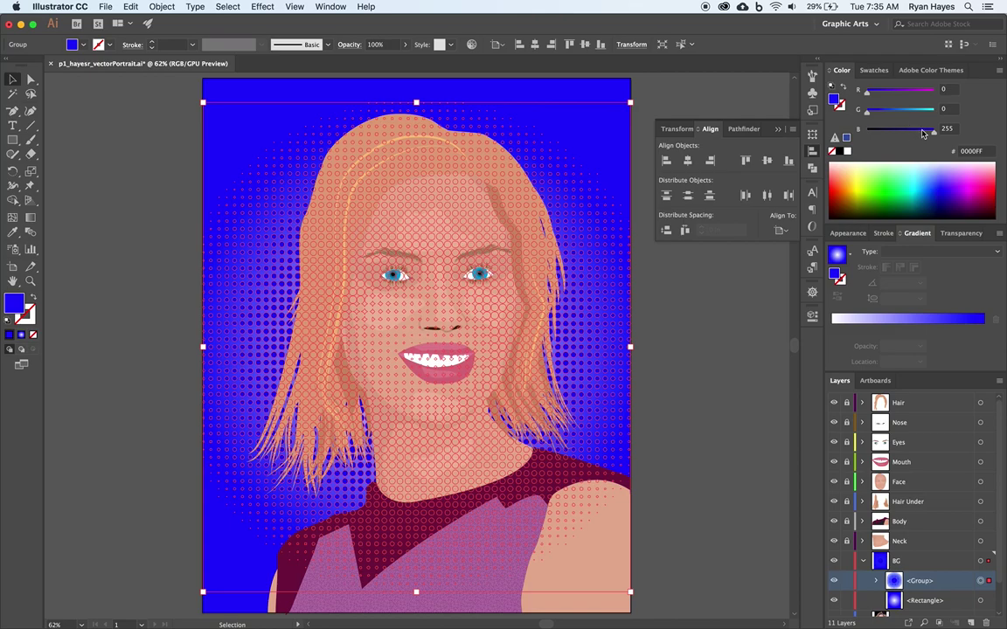
click(999, 70)
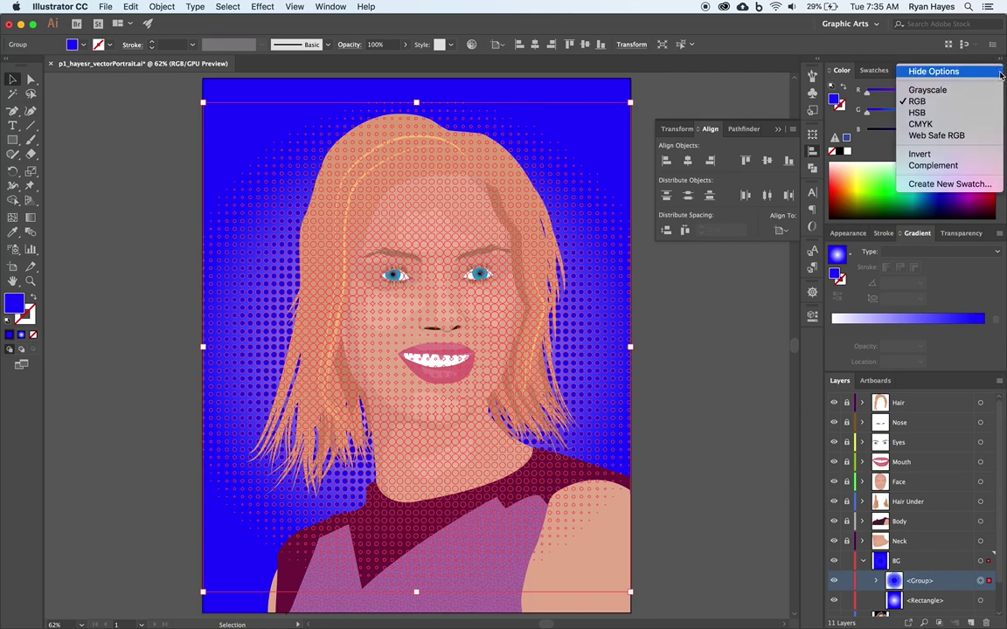
click(940, 114)
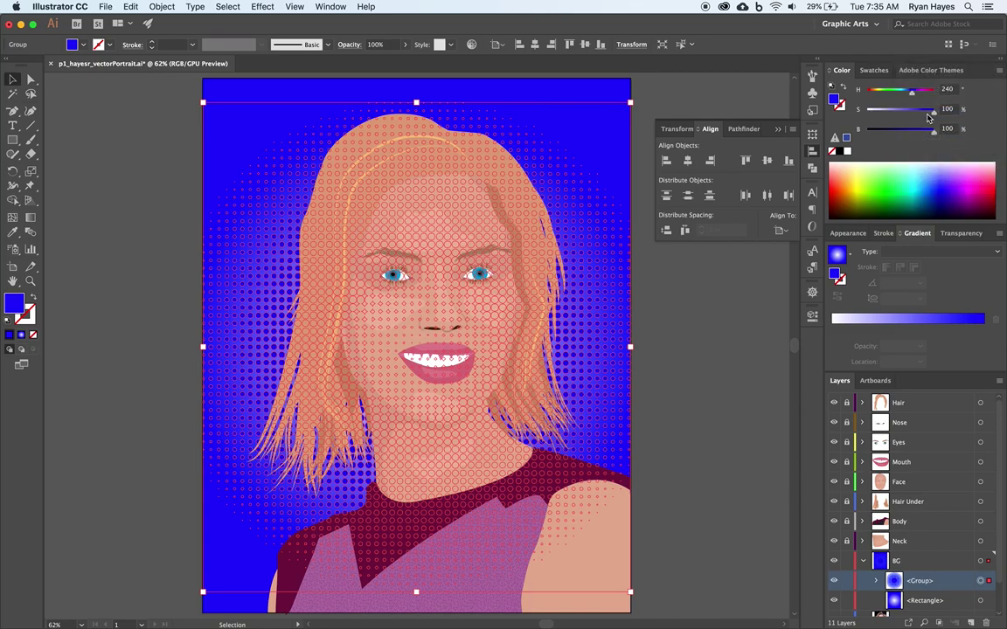
drag(933, 117, 910, 114)
click(667, 382)
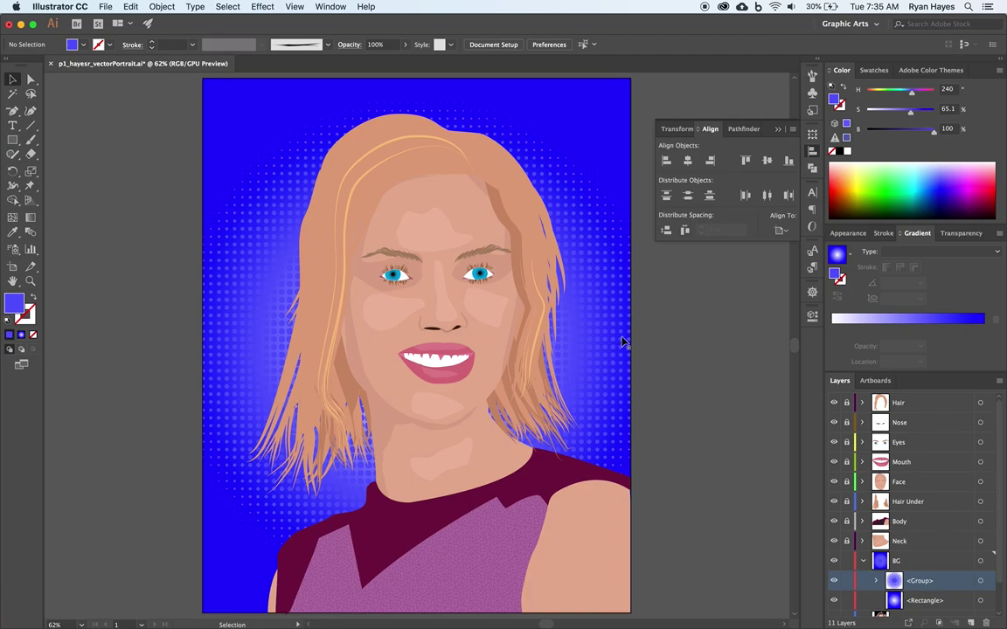
Replace the background rectangle's gradient with the solid pure blue swatch
click(934, 602)
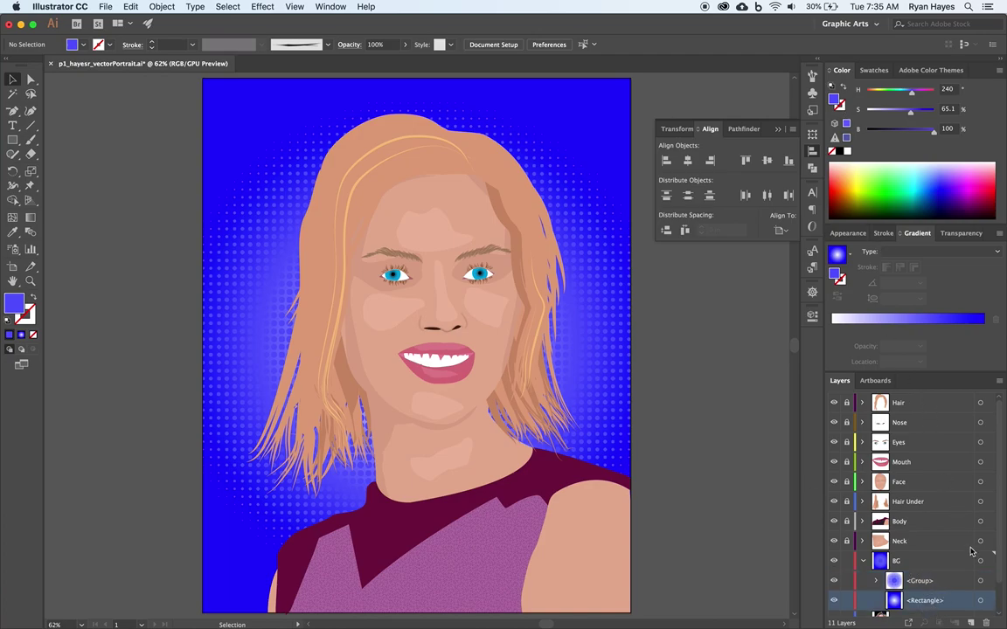
click(981, 603)
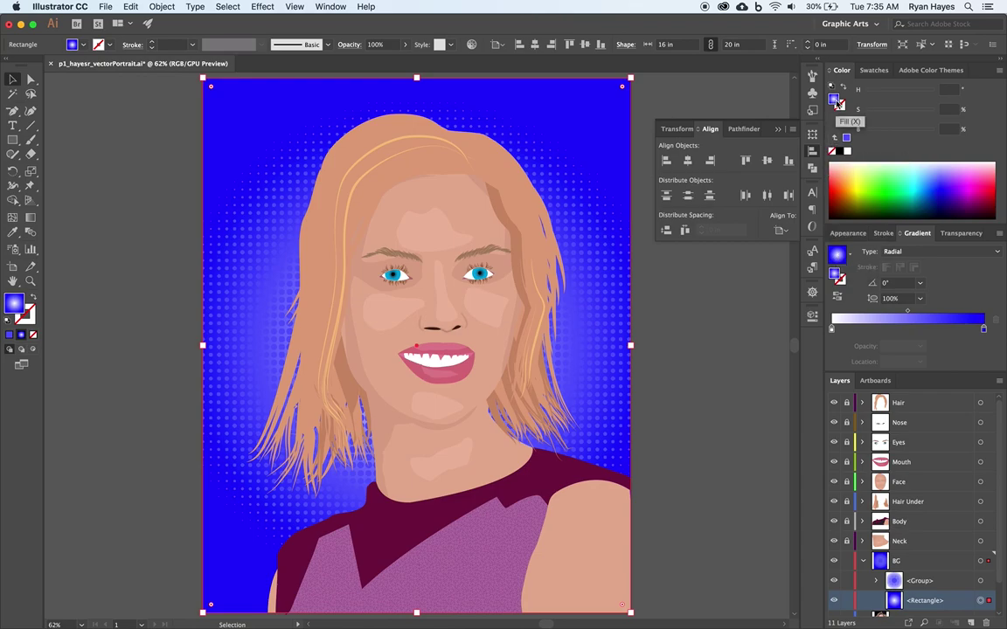
click(870, 72)
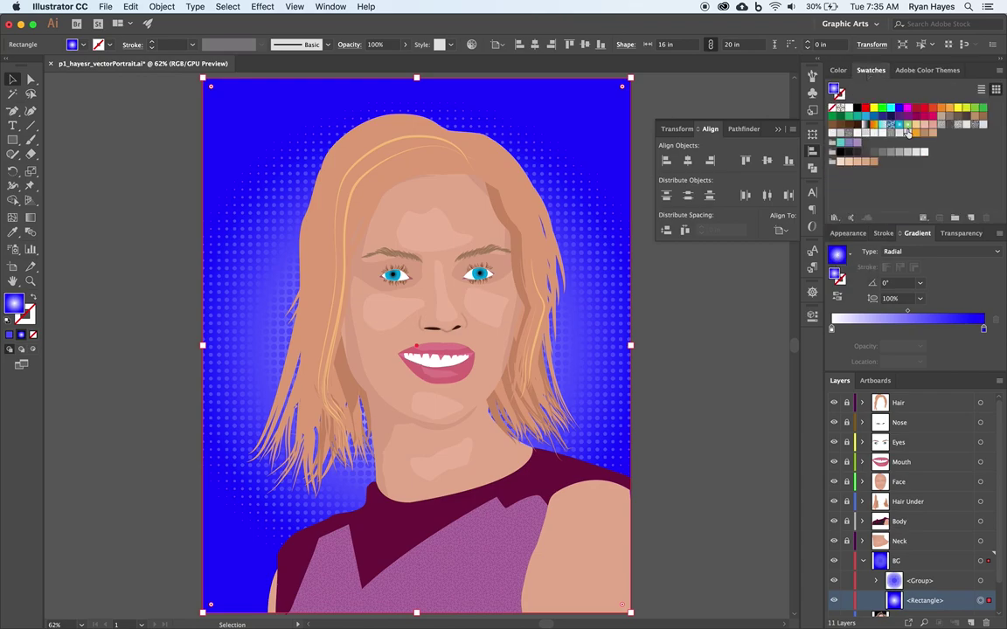
click(899, 107)
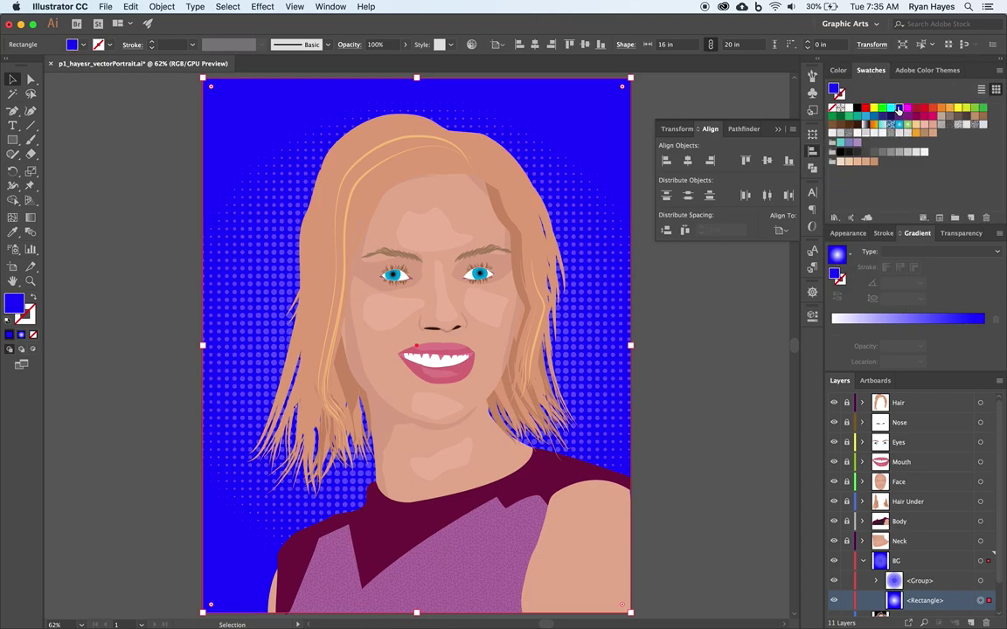
click(746, 413)
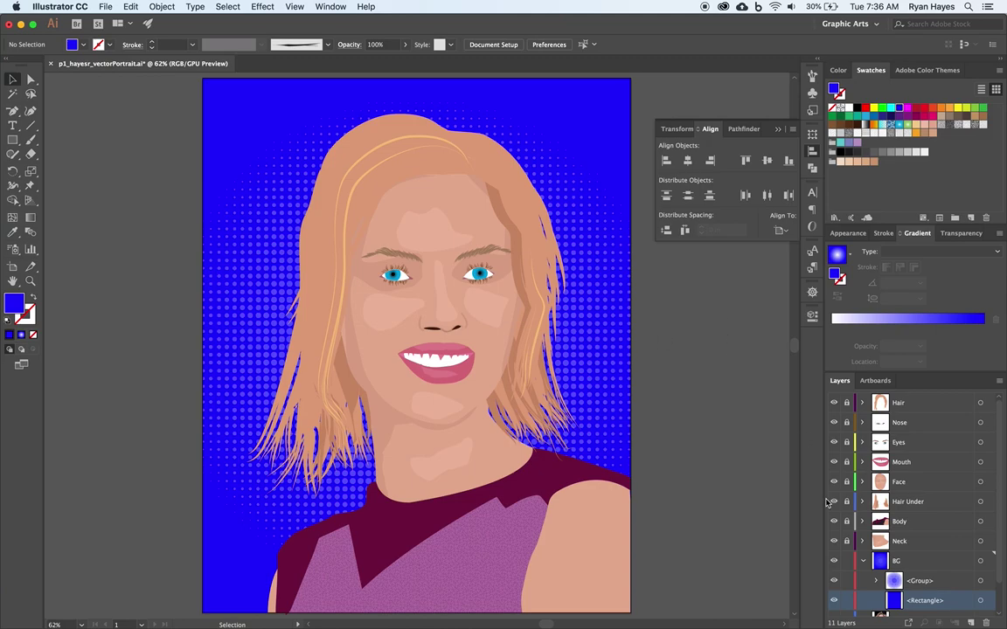
Hide the halftone dot group and apply the white-to-blue radial gradient to the background rectangle
click(834, 582)
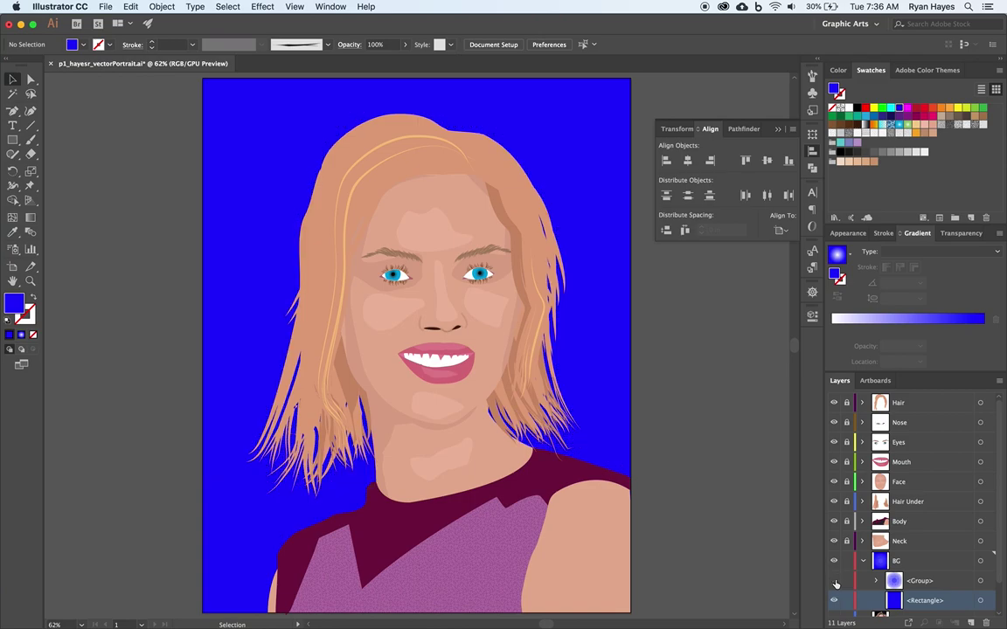
click(620, 398)
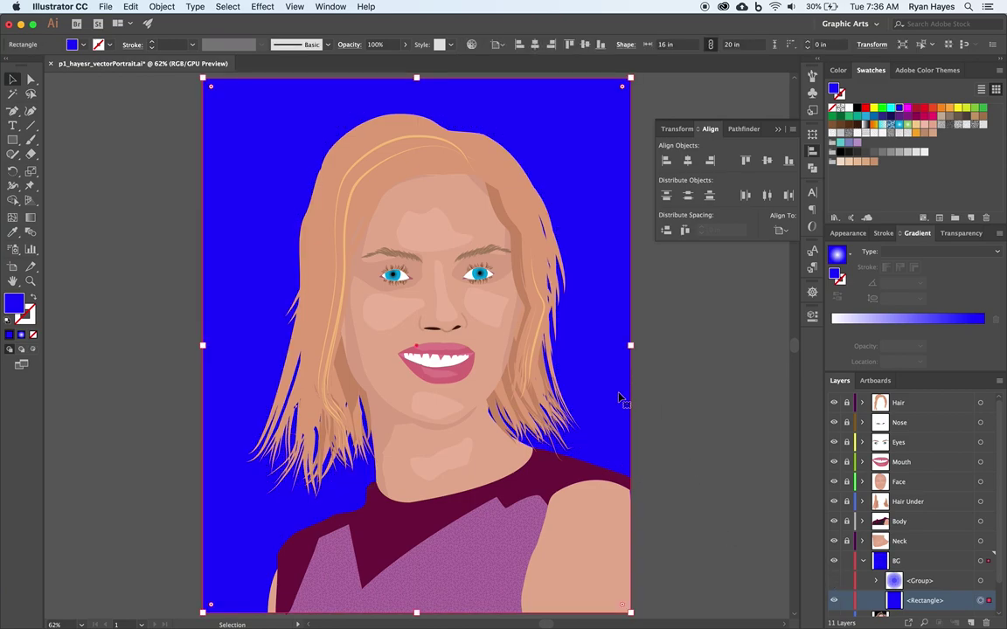
click(837, 254)
click(736, 342)
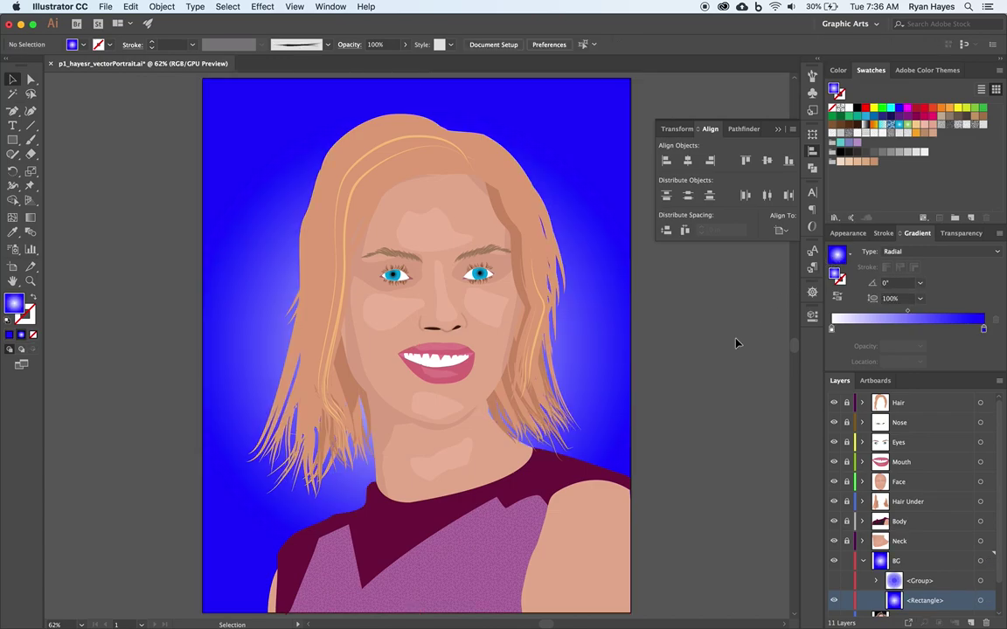